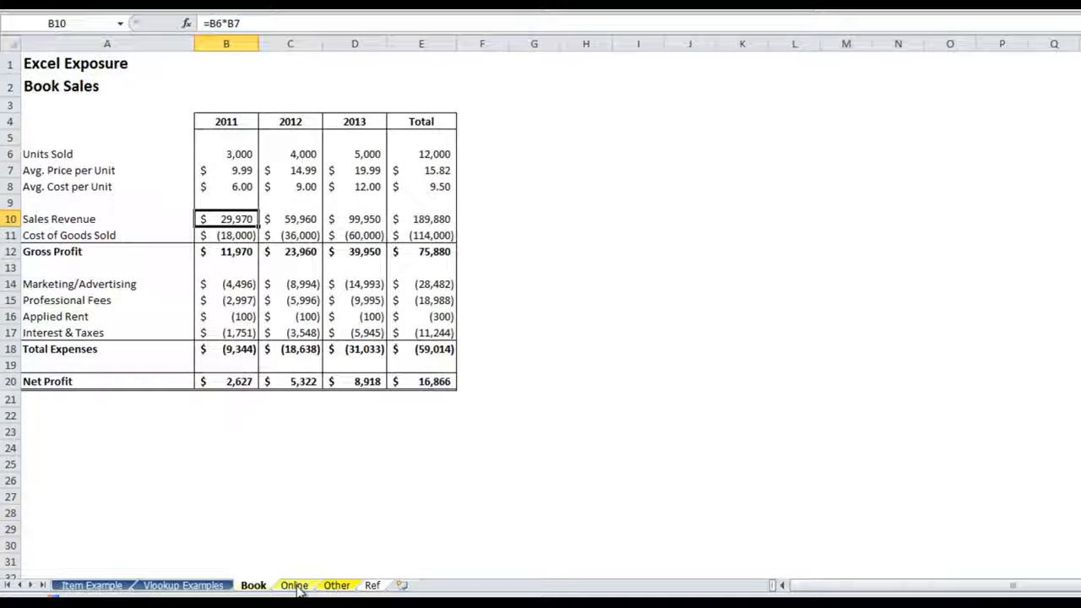
# Look over the Online and Other sales sheets, ending on the Ref sheet
pyautogui.click(296, 587)
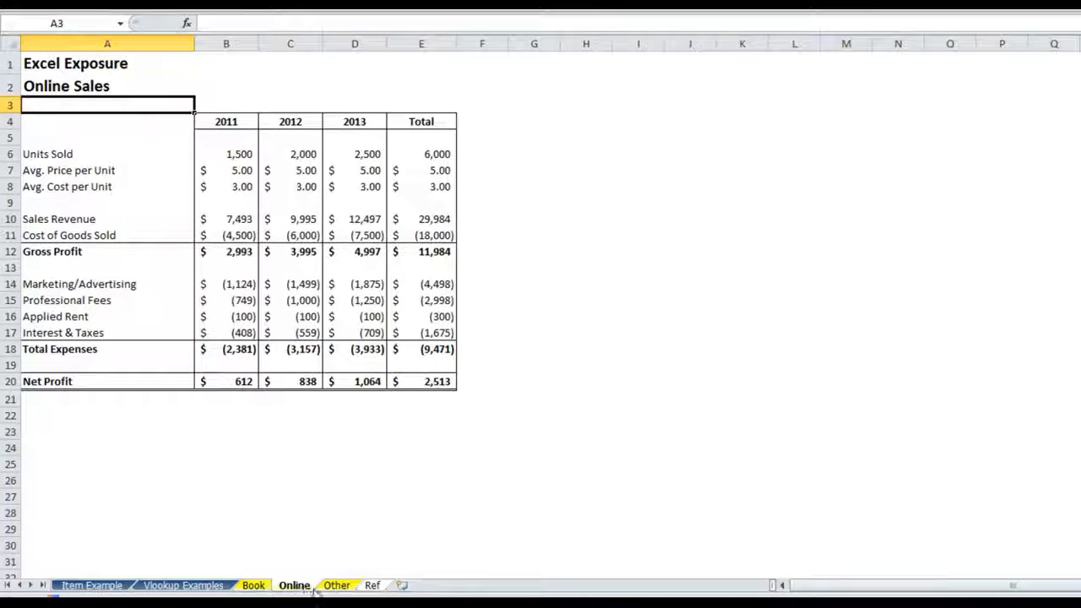
pyautogui.click(335, 588)
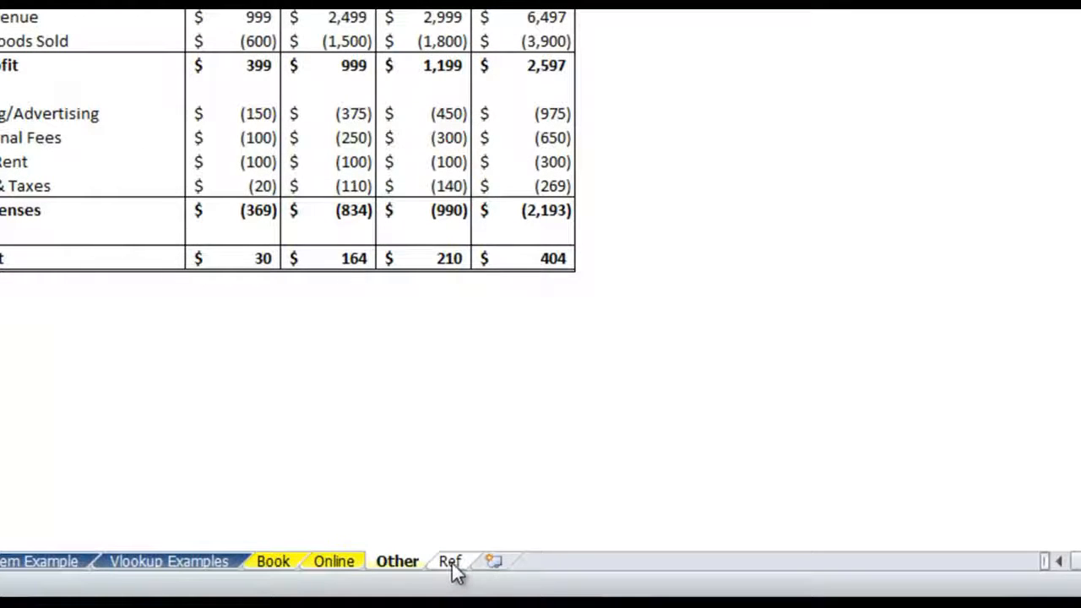
pyautogui.click(453, 570)
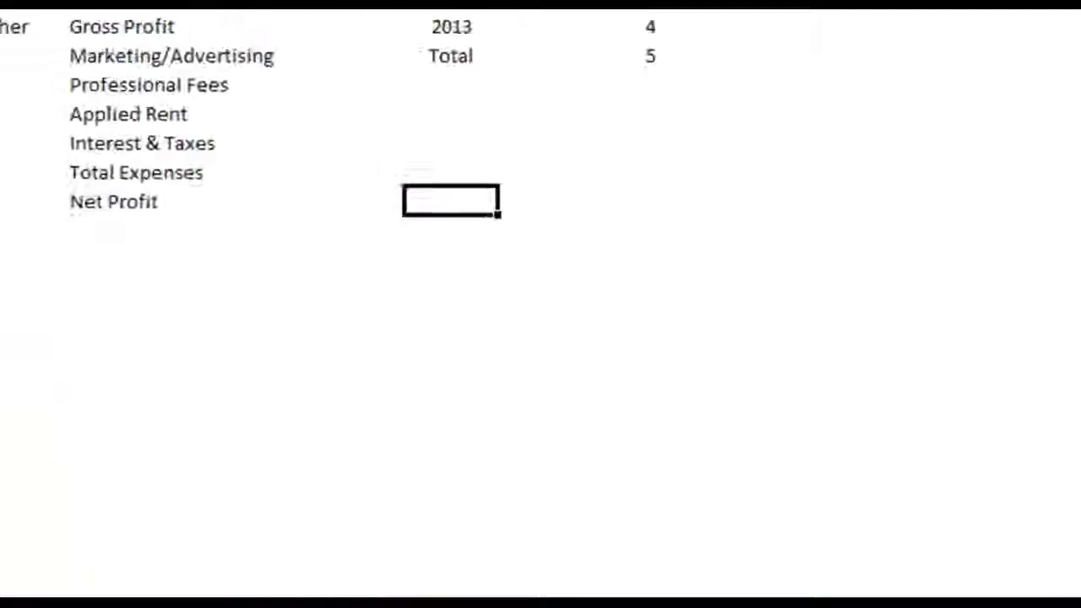
# Select the year and Vlookup column range D3:E6 on the Ref sheet to check its range name
pyautogui.click(675, 200)
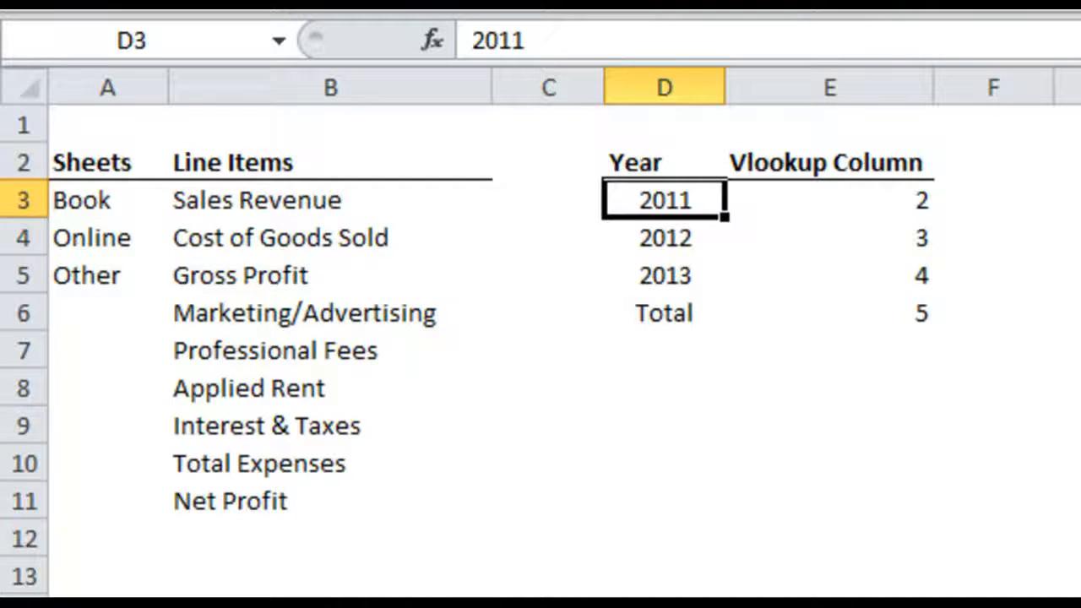
pyautogui.moveTo(683, 203); pyautogui.dragTo(796, 304)
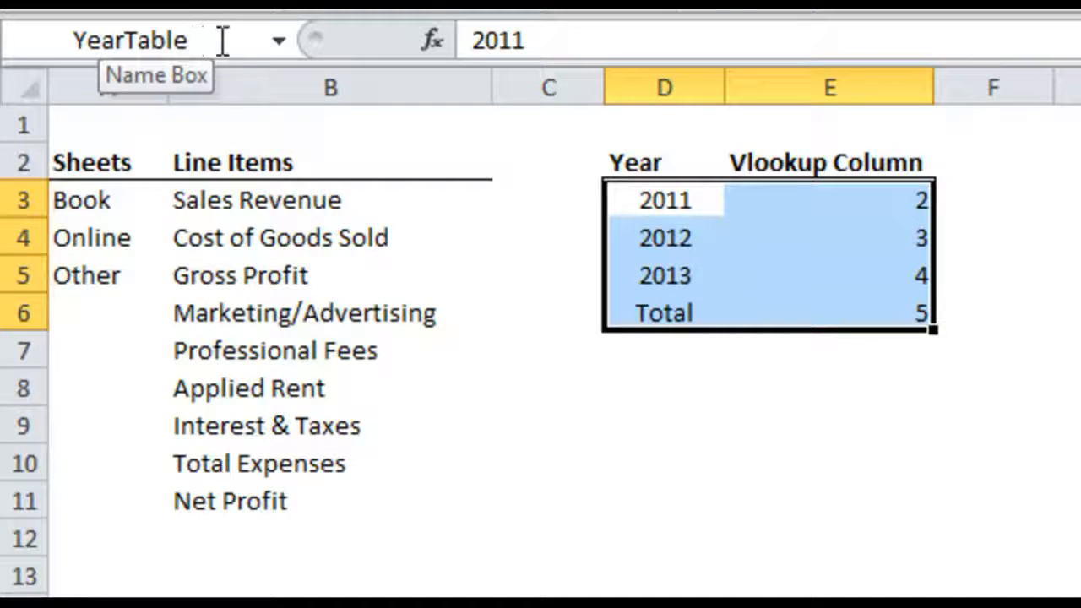
pyautogui.click(777, 397)
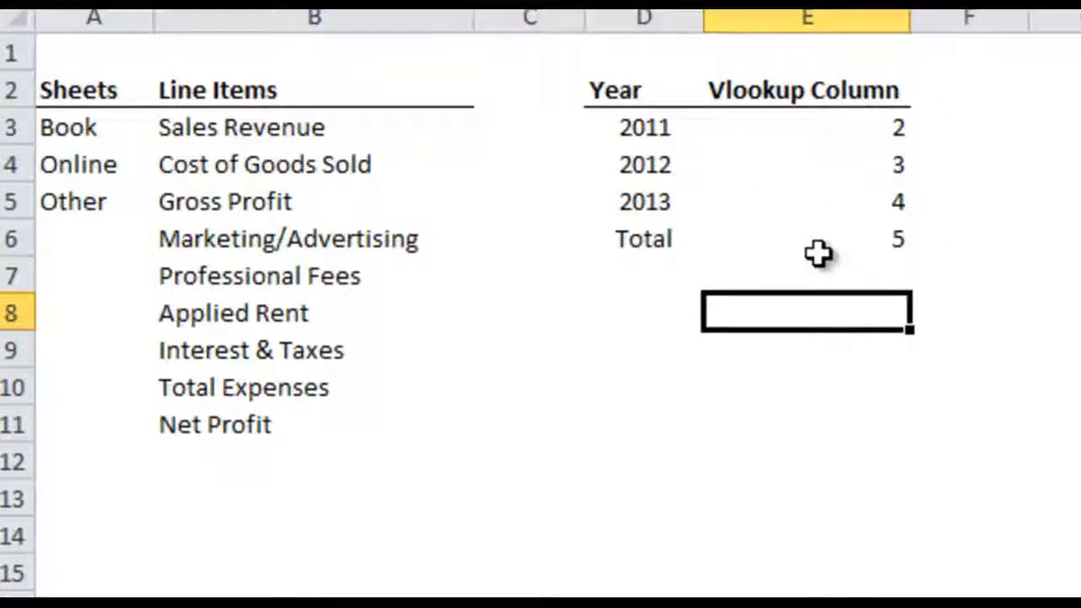
# Return to the Other sheet and select column A together with the neighbouring 2011 column to count the lookup columns
pyautogui.click(570, 547)
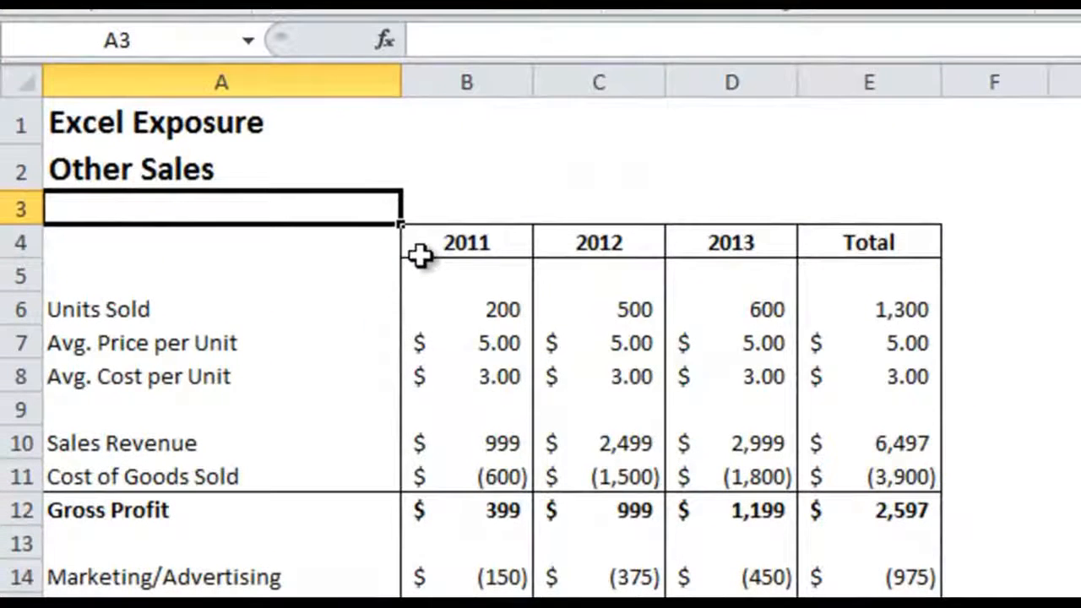
pyautogui.click(353, 82)
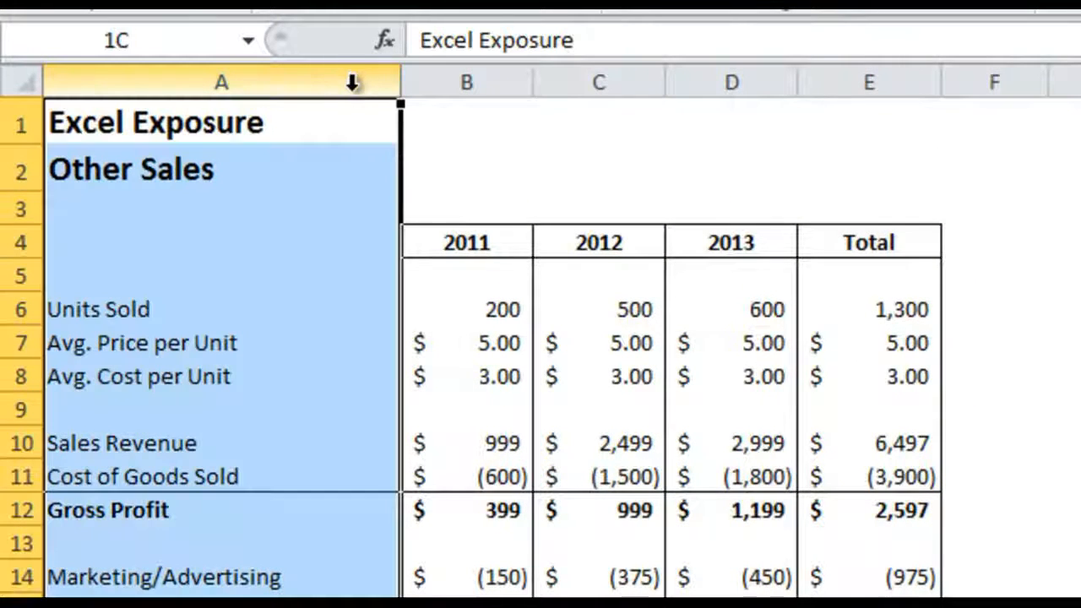
pyautogui.moveTo(353, 82); pyautogui.dragTo(502, 133)
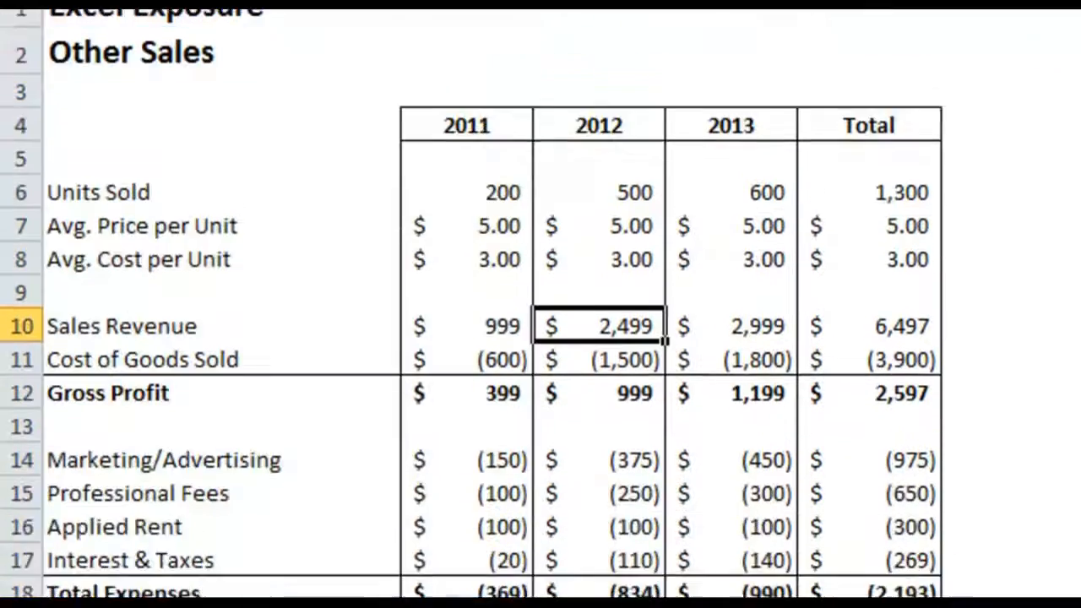
# Go through each VLOOKUP argument of the Year Column formula in E22 on the Vlookup Examples sheet, leaving the formula as is
pyautogui.click(447, 548)
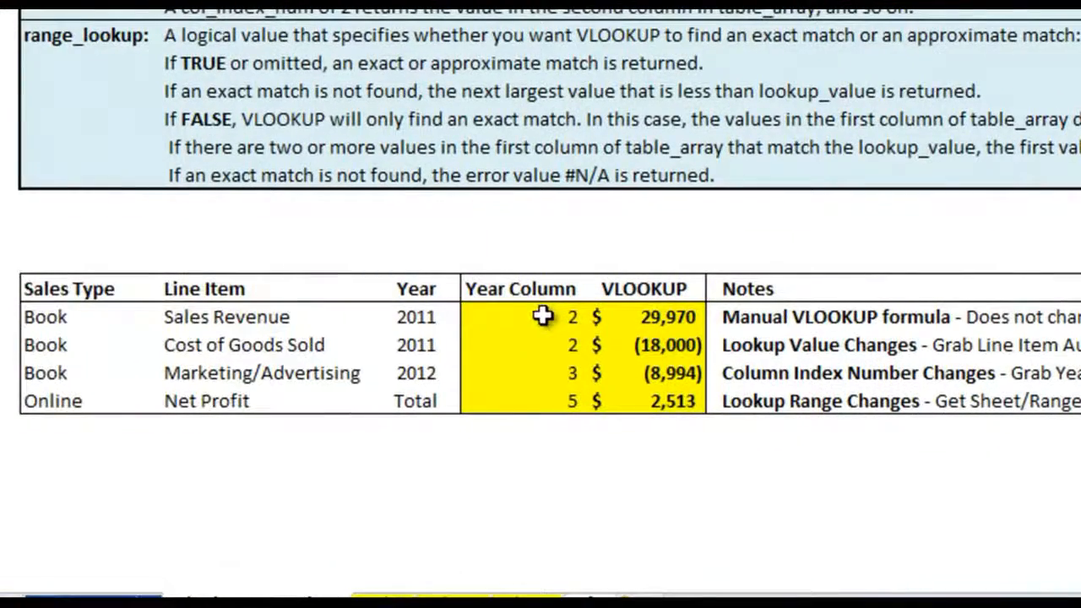
pyautogui.click(541, 315)
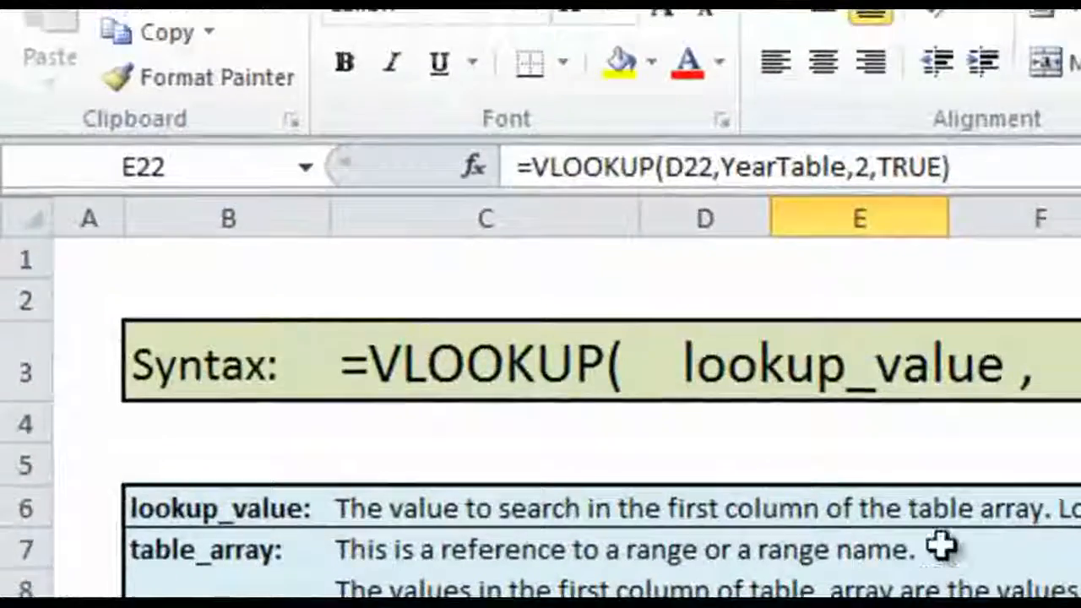
pyautogui.click(1014, 168)
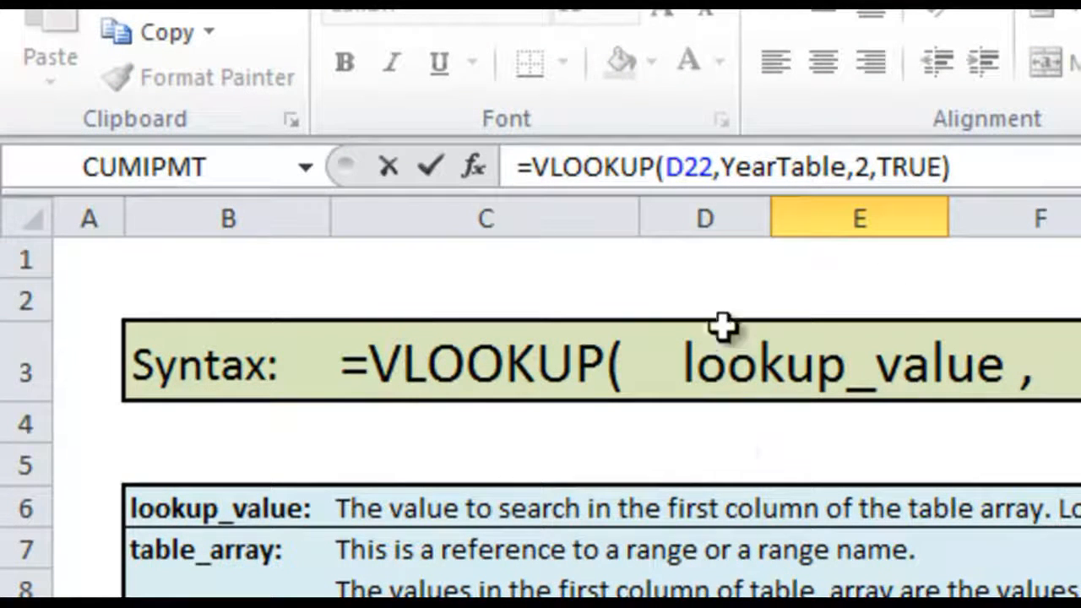
pyautogui.click(684, 167)
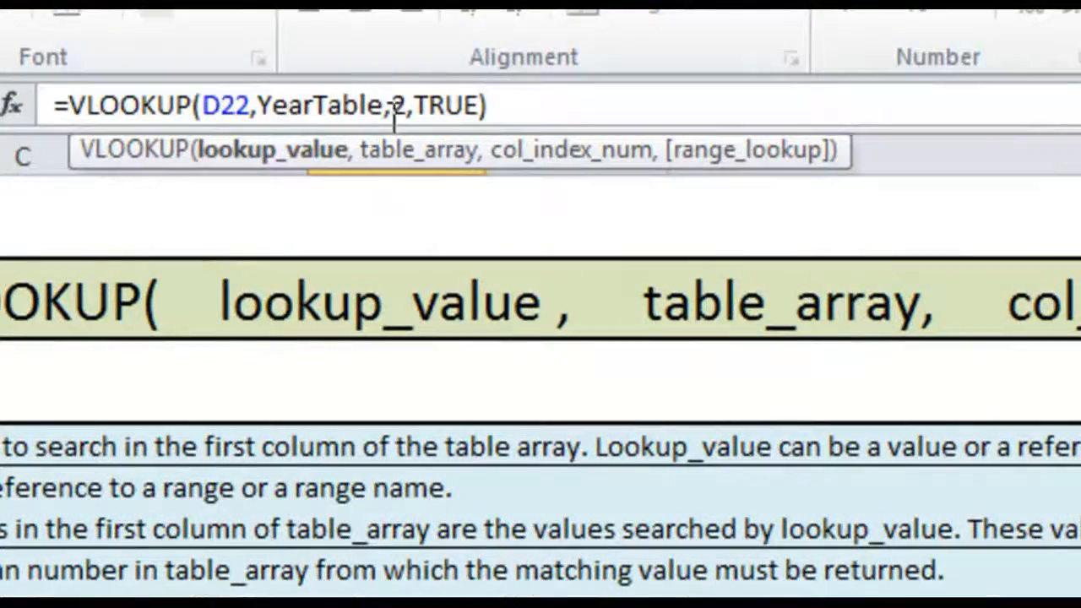
pyautogui.click(382, 105)
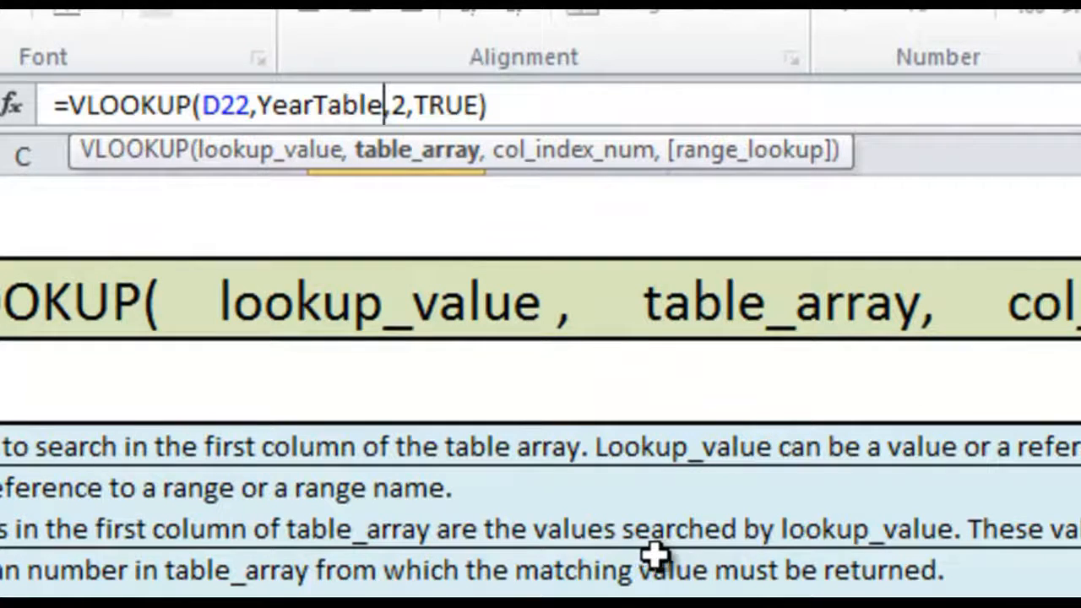
pyautogui.click(395, 106)
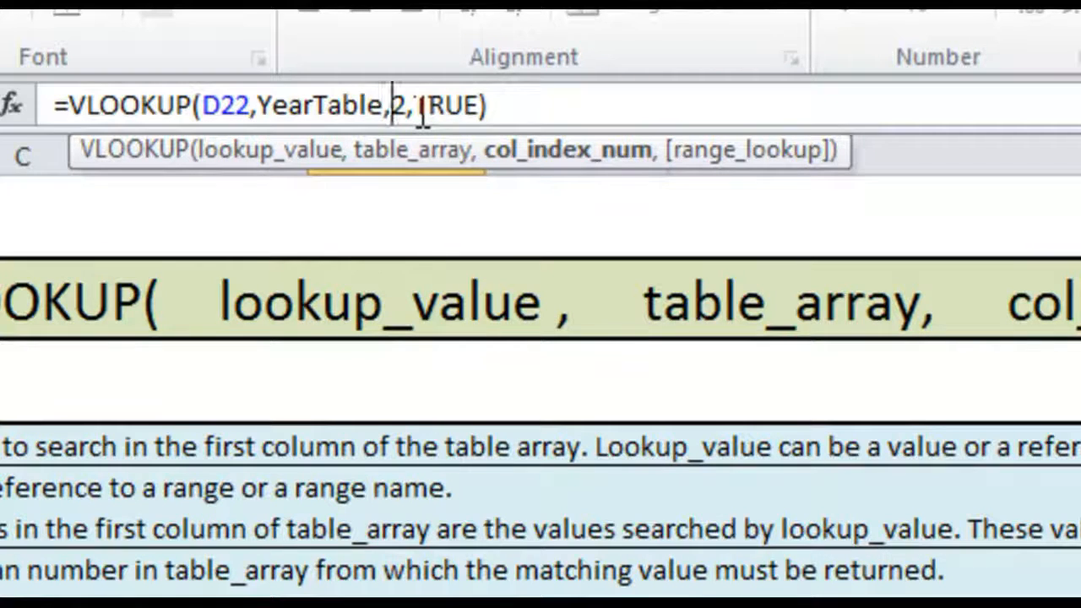
pyautogui.click(460, 108)
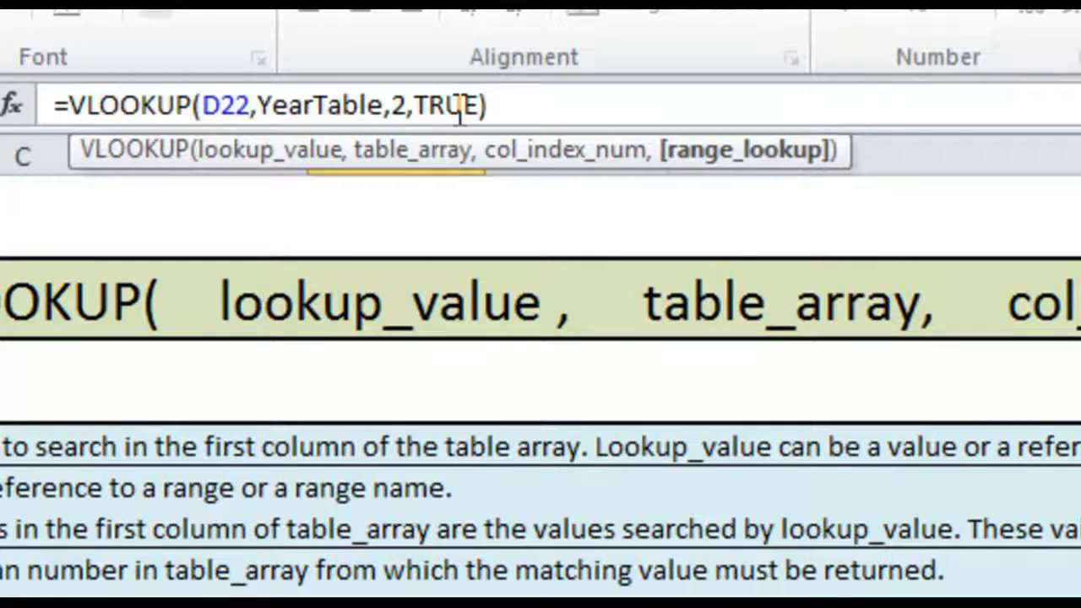
pyautogui.press('Return')
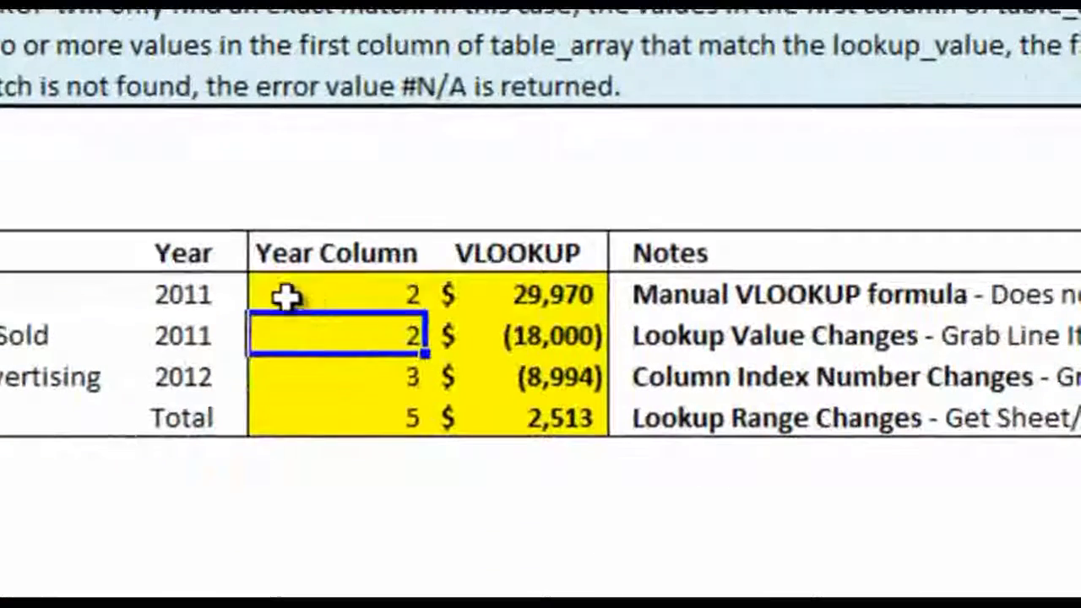
# Compare the Year cells of the four example rows with the Year Column, ending on the Net Profit row
pyautogui.click(223, 293)
pyautogui.click(224, 337)
pyautogui.click(226, 384)
pyautogui.click(228, 408)
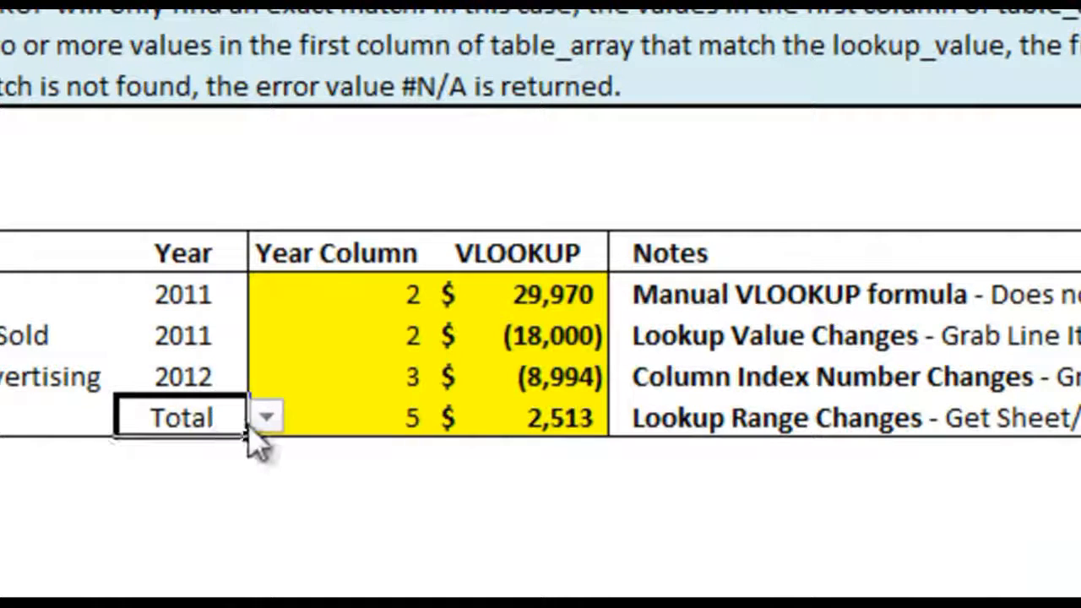
pyautogui.click(405, 419)
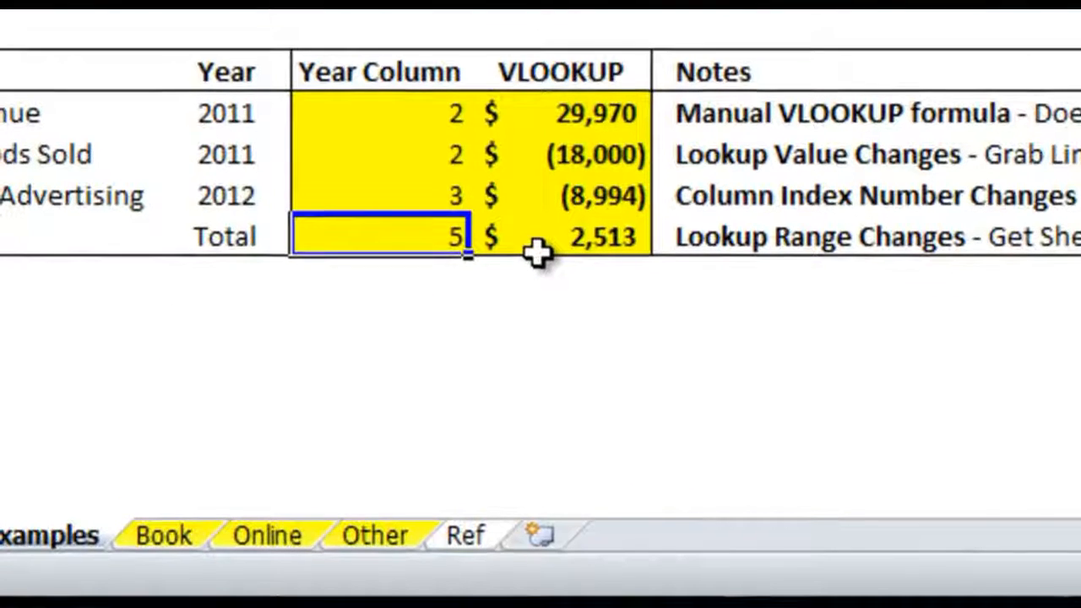
# Insert blank cells below the 2012 entry in the Ref sheet's year table and enter 2014 with Vlookup column 10
pyautogui.click(469, 559)
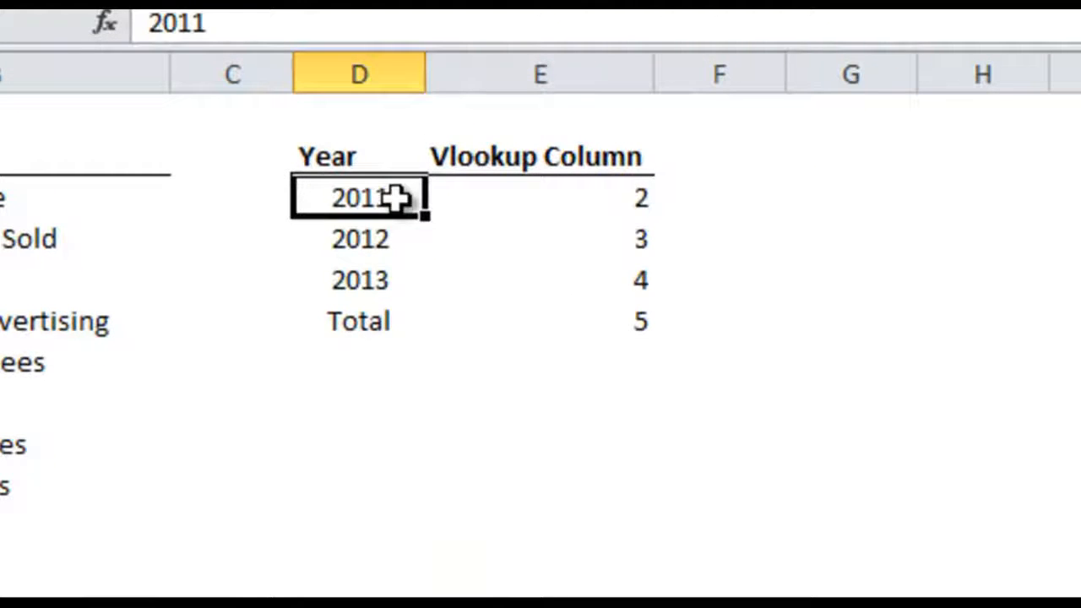
pyautogui.moveTo(393, 200)
pyautogui.mouseDown()
pyautogui.moveTo(397, 298)
pyautogui.moveTo(465, 314)
pyautogui.moveTo(397, 202)
pyautogui.mouseUp()
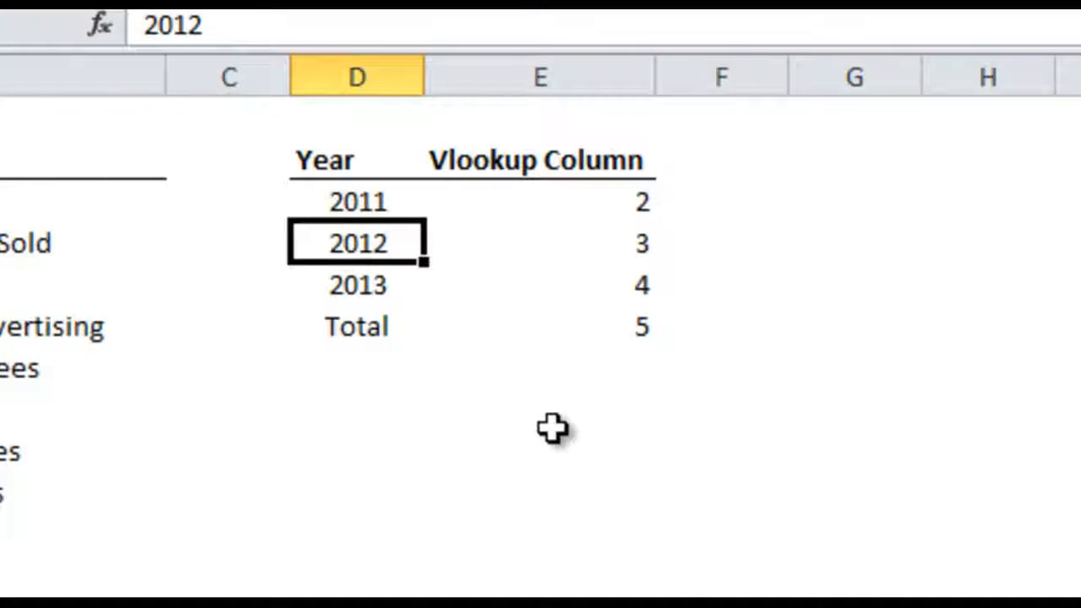
pyautogui.moveTo(382, 237); pyautogui.dragTo(496, 235)
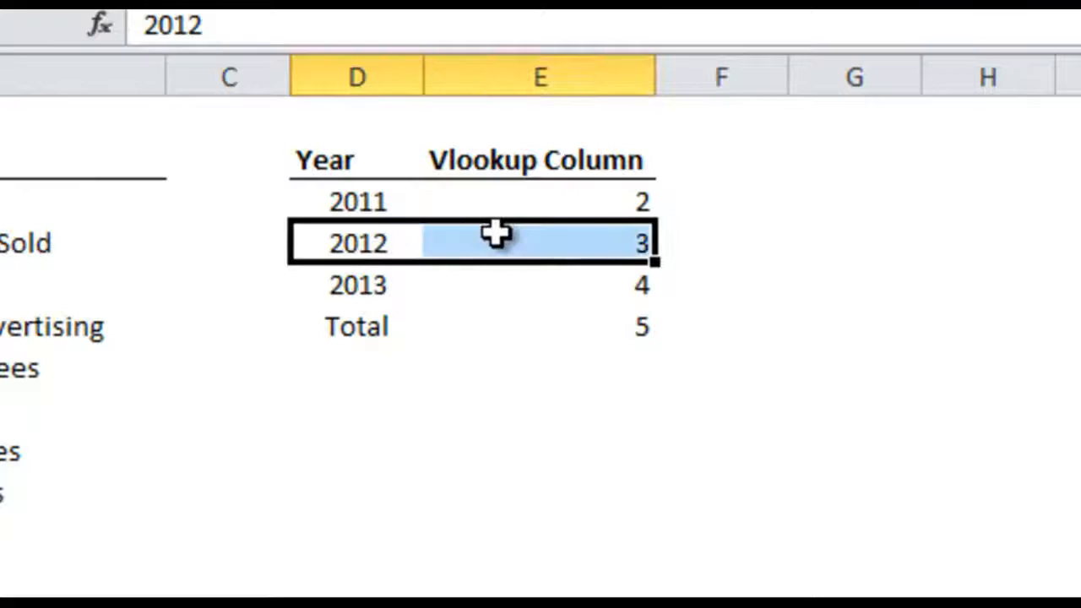
pyautogui.moveTo(652, 263); pyautogui.dragTo(652, 296)
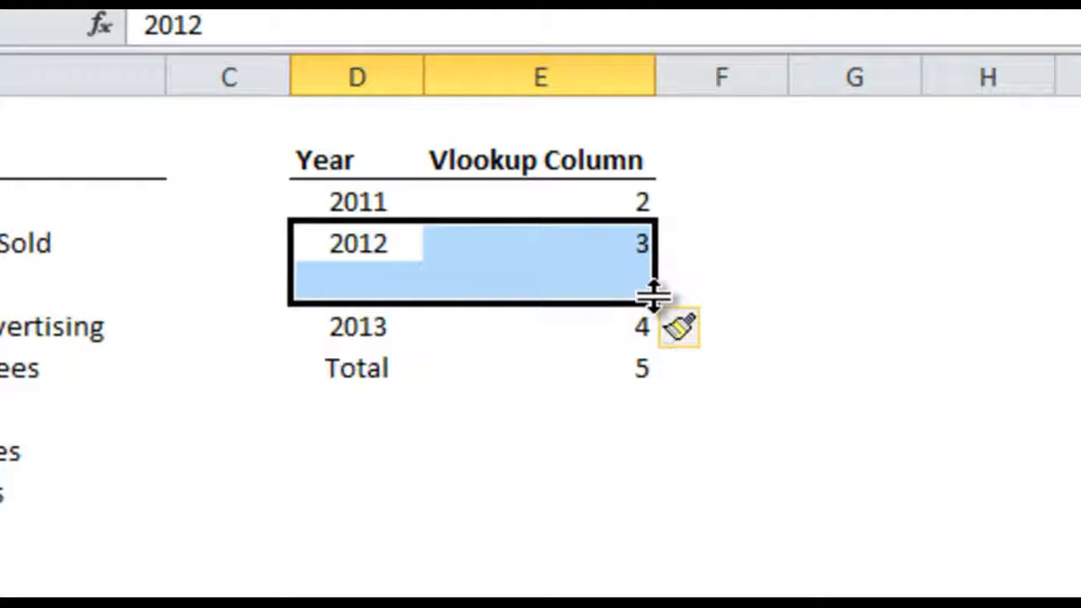
pyautogui.click(402, 285)
pyautogui.write('2014')
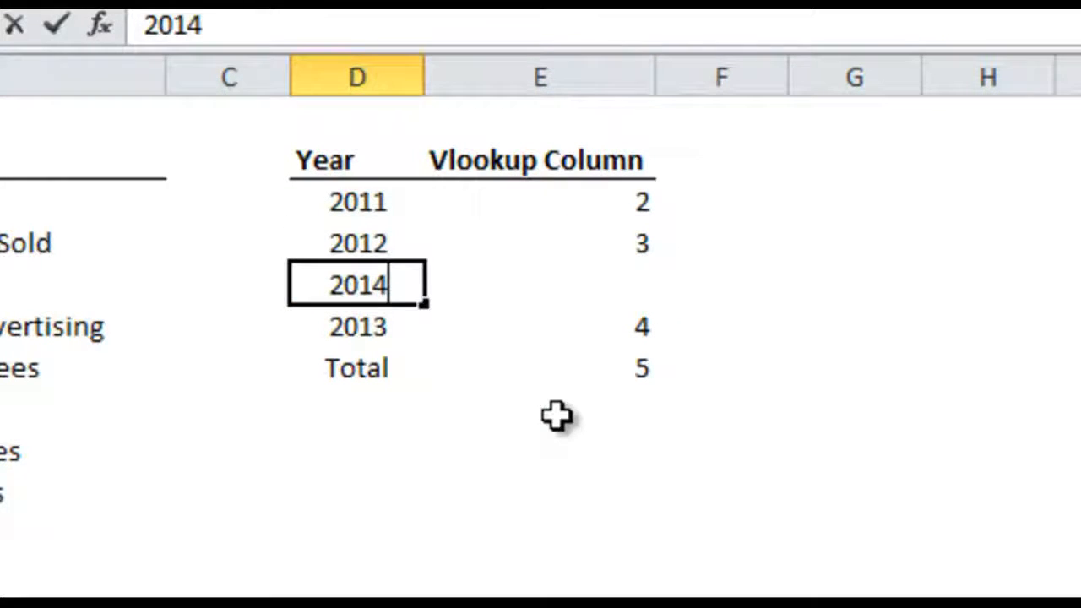
pyautogui.press('Tab')
pyautogui.write('10')
pyautogui.press('Return')
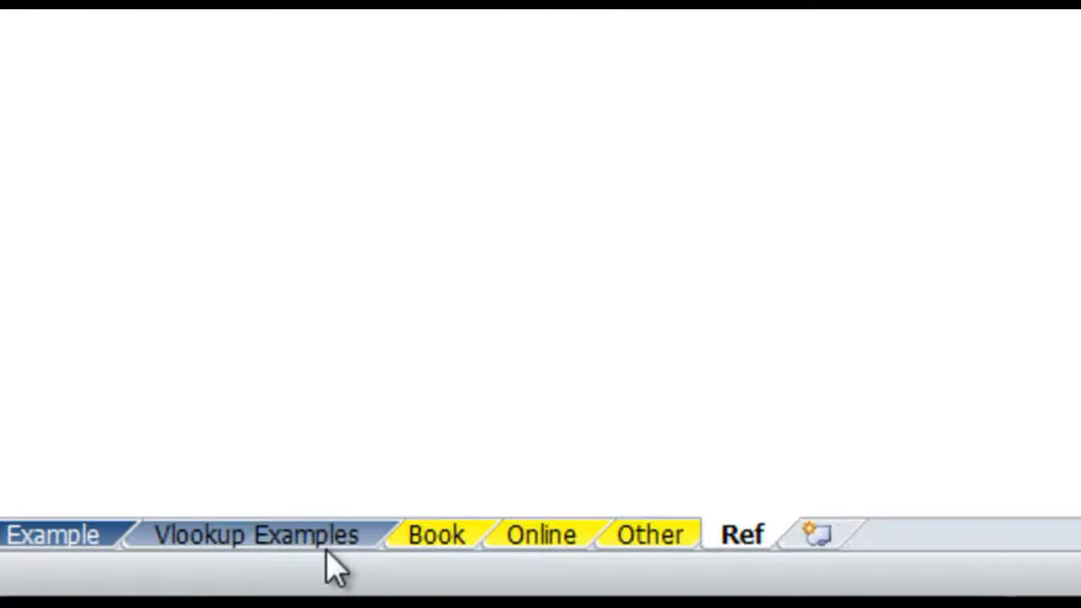
# Set the Sales Revenue row's year to 2013 on Vlookup Examples and compare its Year Column with the Ref sheet's year table
pyautogui.click(328, 553)
pyautogui.press('Up')
pyautogui.press('Up')
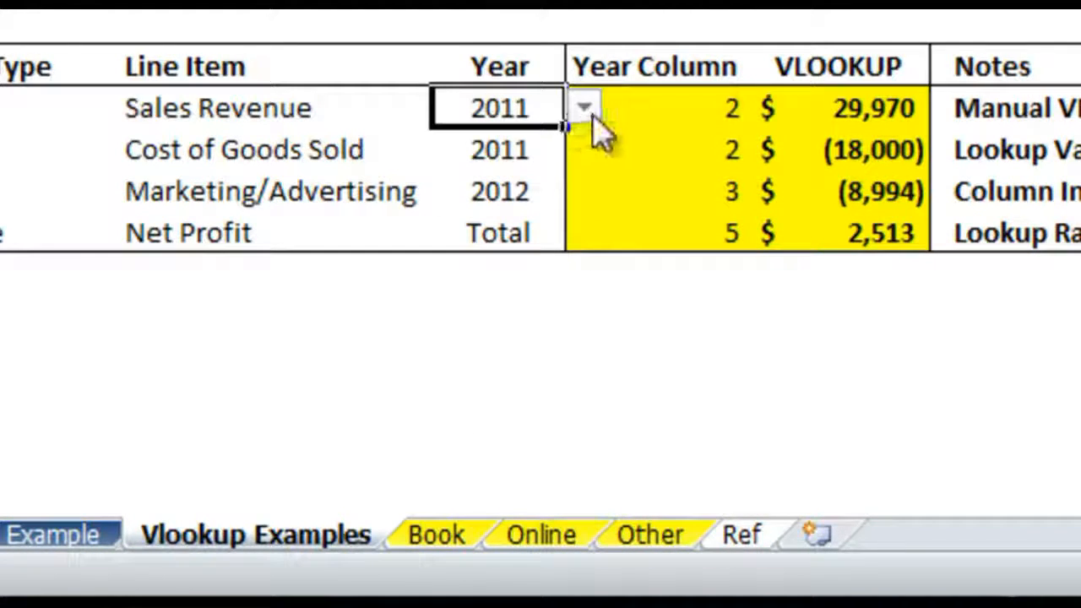
pyautogui.click(590, 112)
pyautogui.click(557, 222)
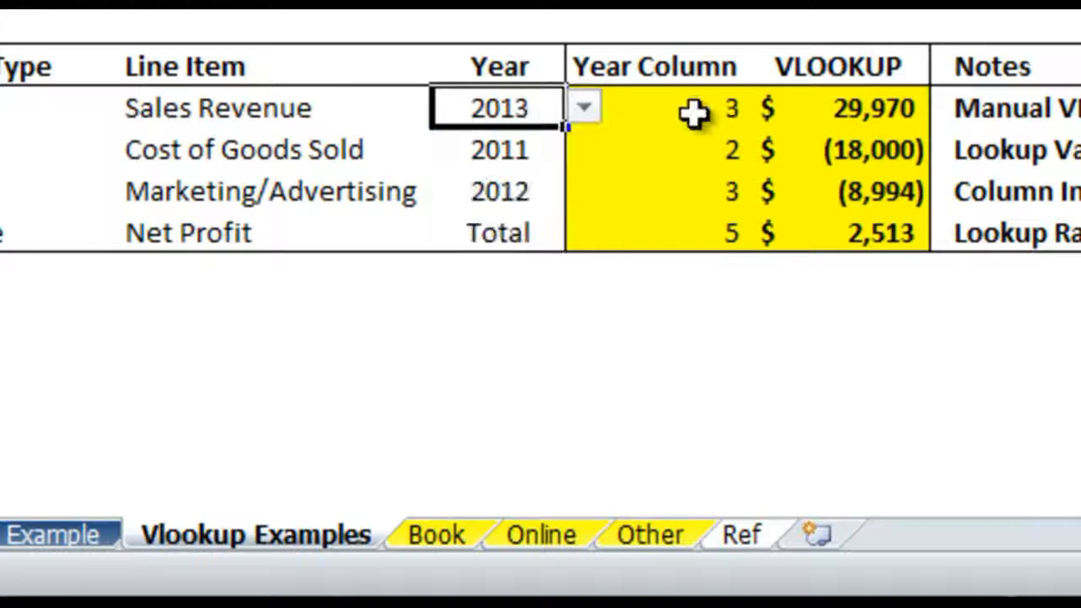
pyautogui.click(694, 112)
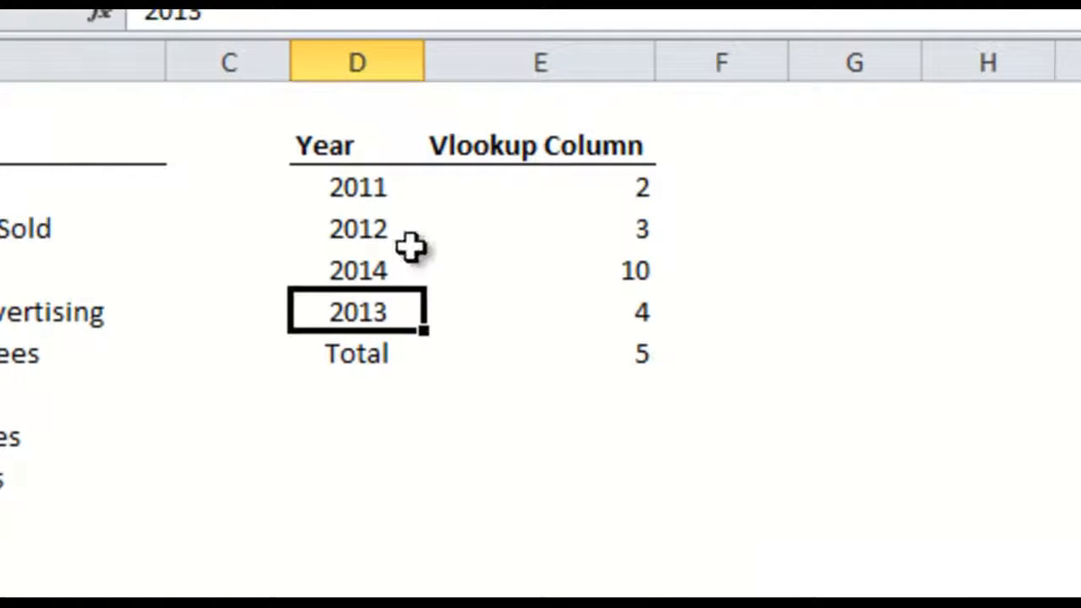
pyautogui.click(411, 245)
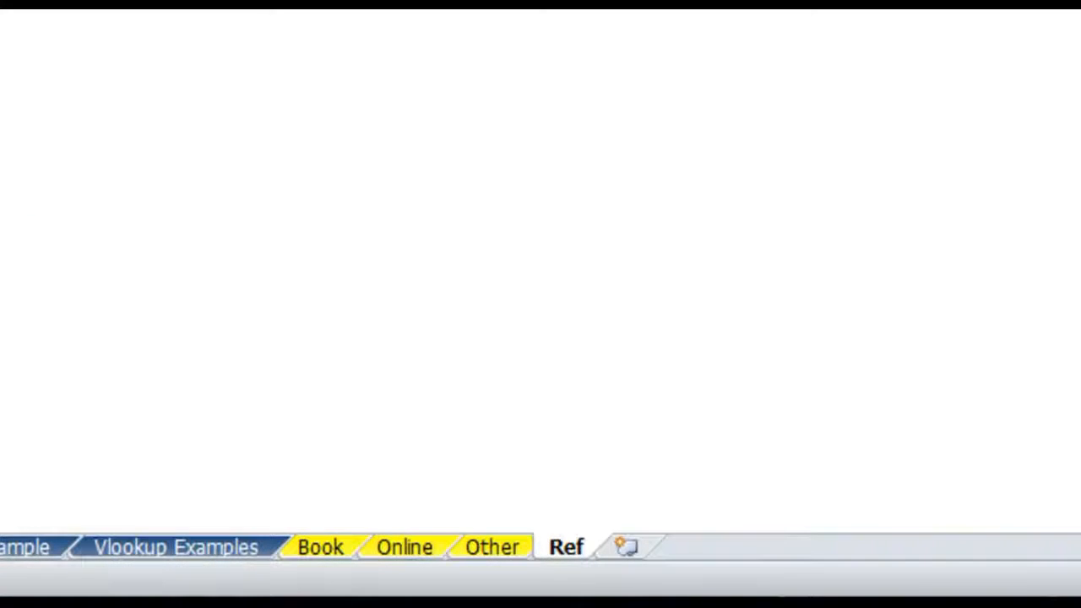
# Examine the lookup value and table array arguments of the Sales Revenue row's VLOOKUP formula on the Vlookup Examples sheet
pyautogui.click(216, 545)
pyautogui.click(176, 278)
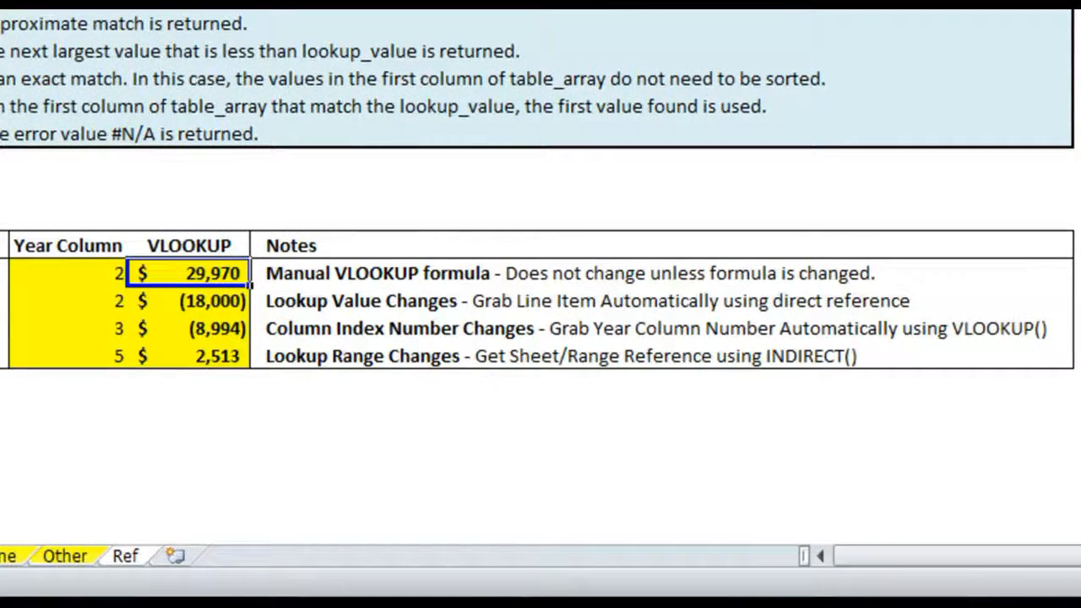
pyautogui.click(169, 10)
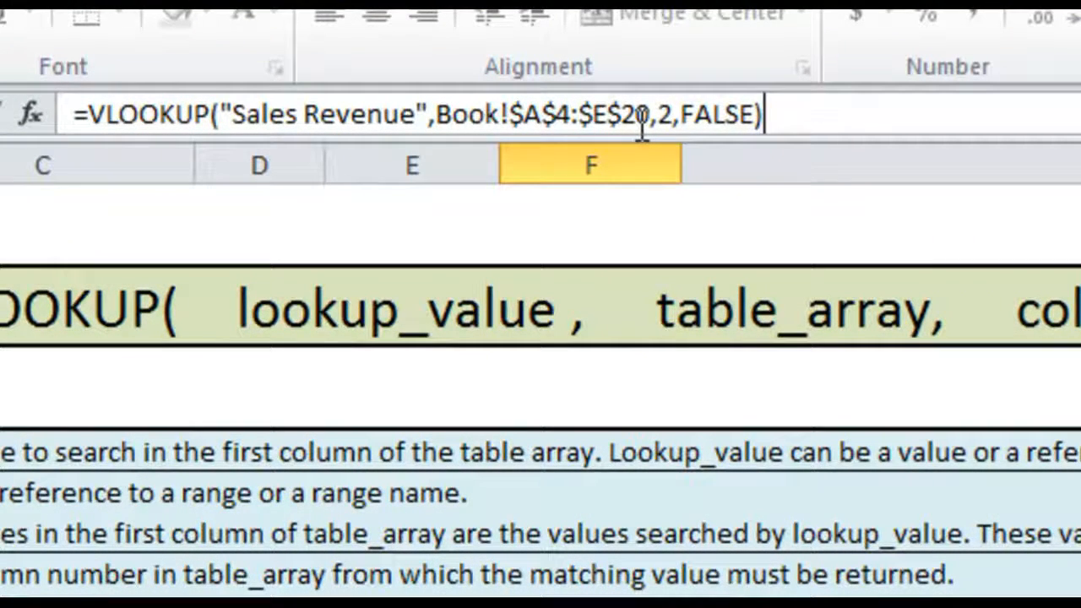
pyautogui.click(504, 109)
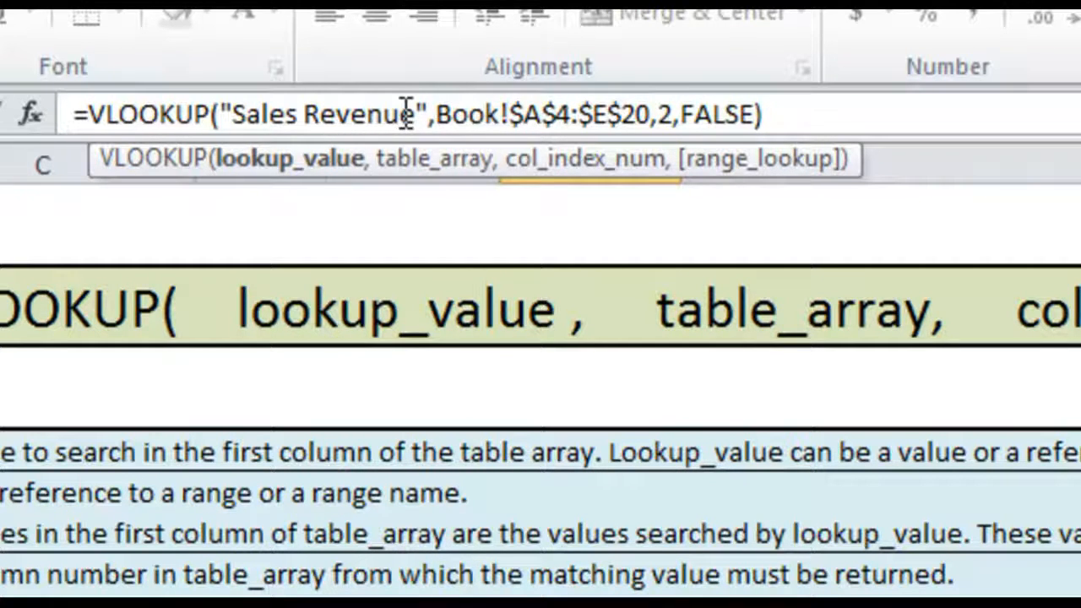
pyautogui.click(469, 113)
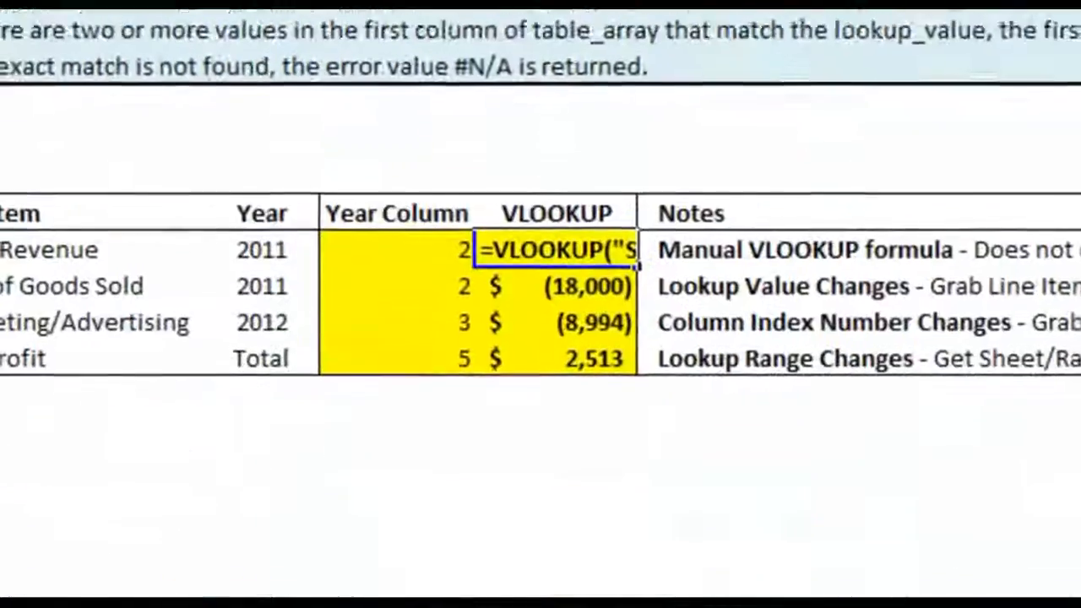
# Select the range A4:E20 on the Book sheet to review the formula's table array
pyautogui.click(224, 550)
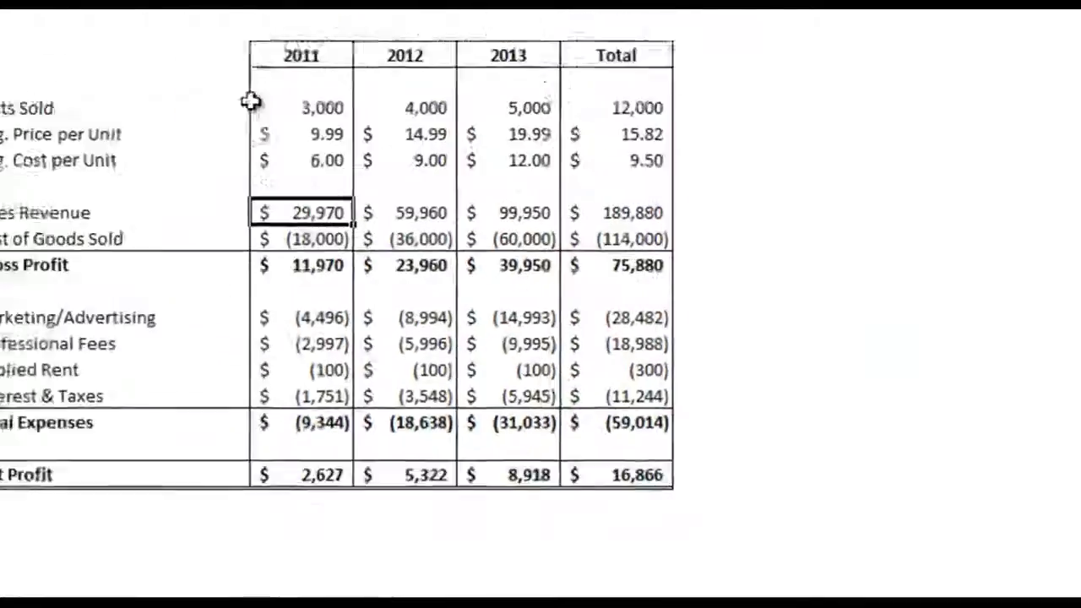
pyautogui.moveTo(186, 55); pyautogui.dragTo(604, 349)
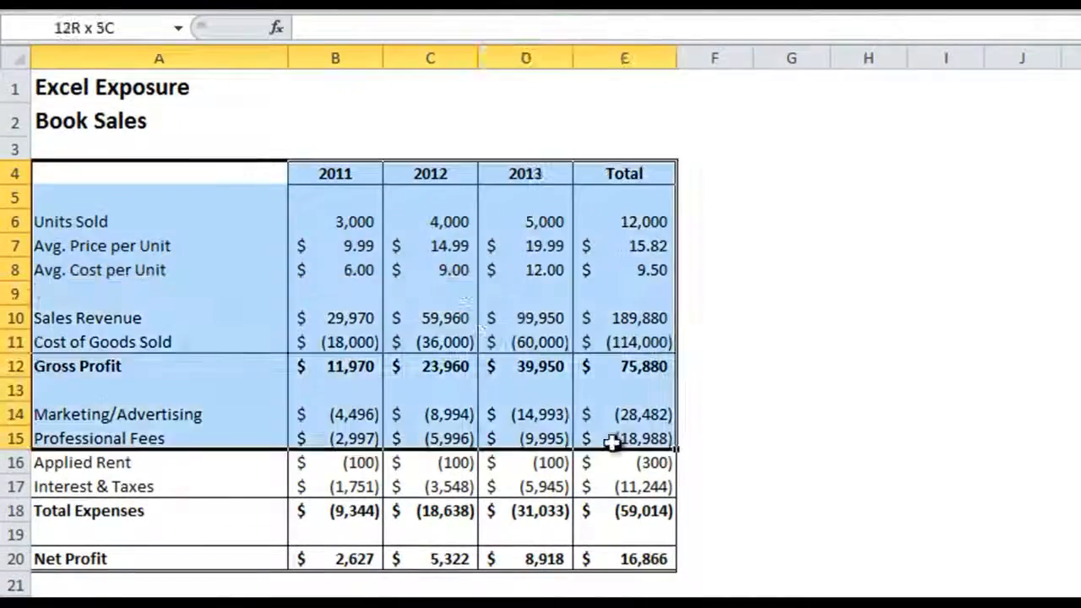
pyautogui.moveTo(613, 441); pyautogui.dragTo(639, 562)
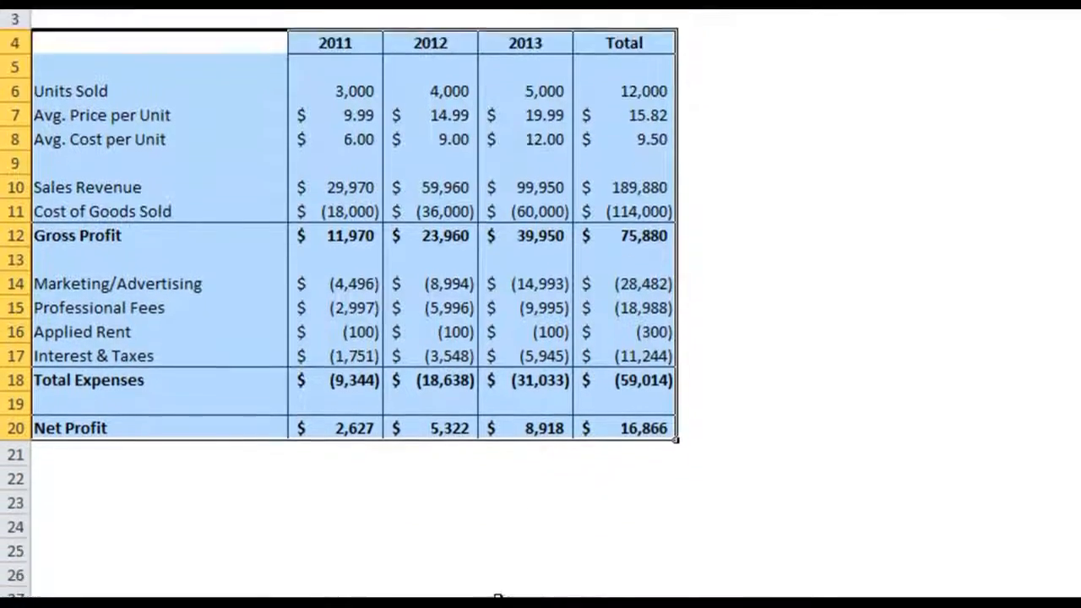
# Examine the column index number and range lookup arguments of the Sales Revenue row's VLOOKUP formula on the Vlookup Examples sheet
pyautogui.click(311, 563)
pyautogui.press('F2')
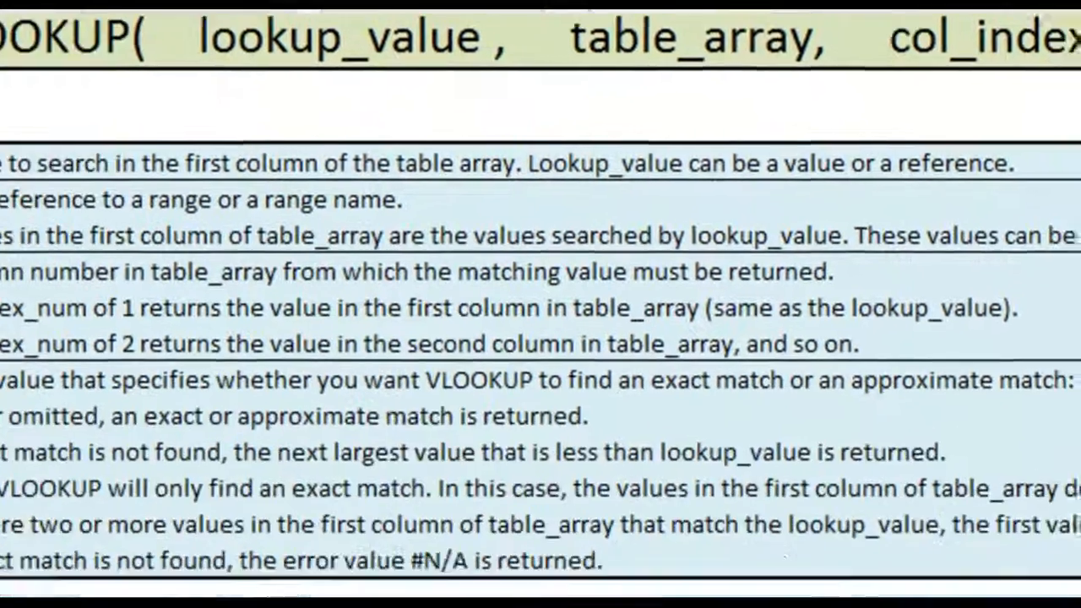
pyautogui.press('Return')
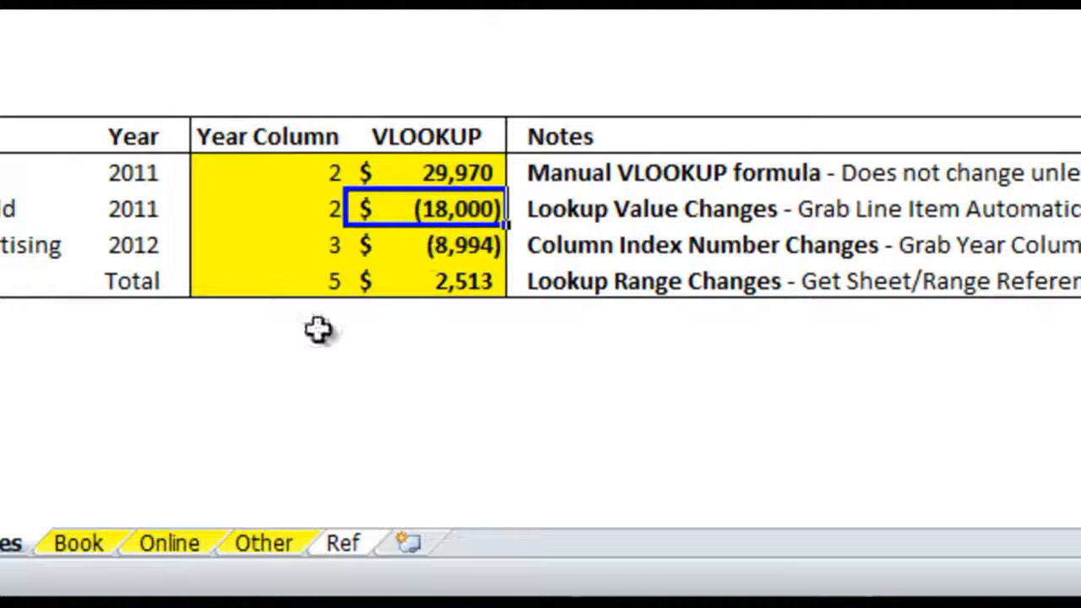
# Locate the 2011 Sales Revenue figure on the Book sheet and compare it with the Sales Revenue row's VLOOKUP result on Vlookup Examples
pyautogui.click(110, 541)
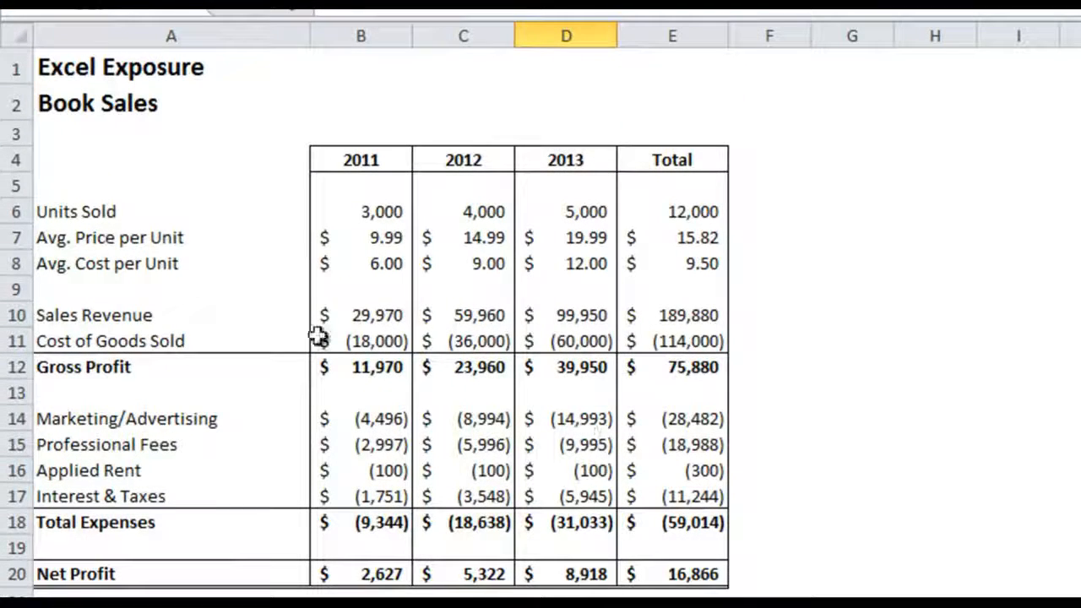
pyautogui.click(218, 317)
pyautogui.press('Right')
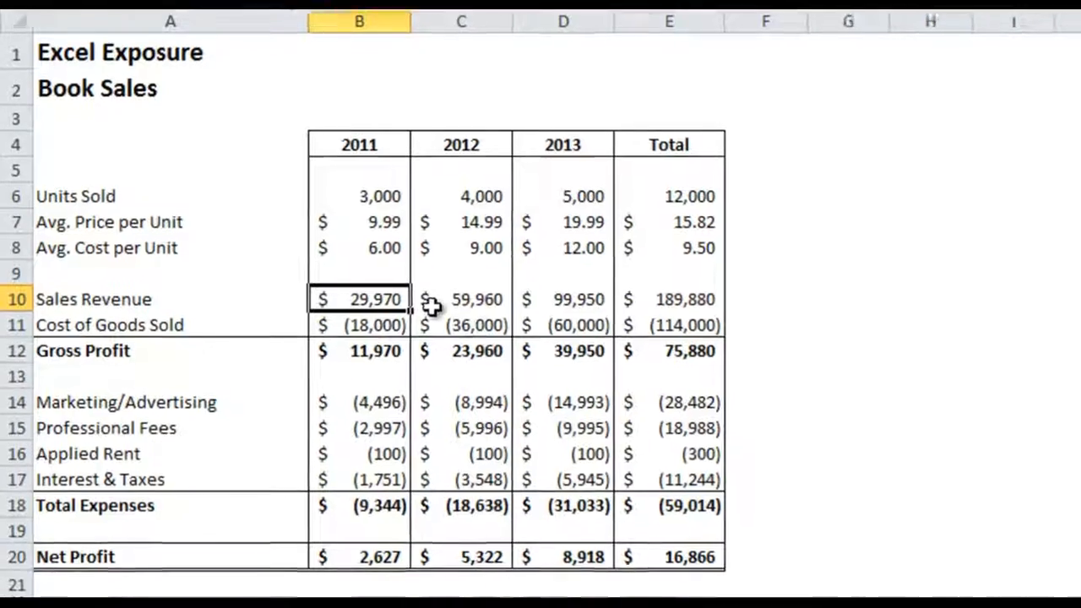
pyautogui.click(312, 563)
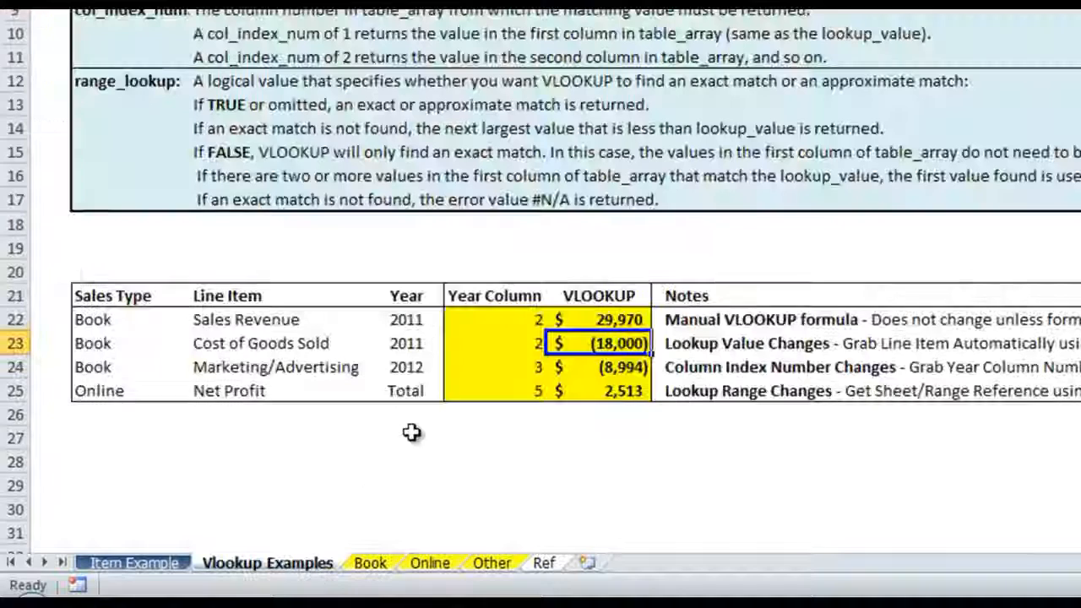
pyautogui.click(578, 319)
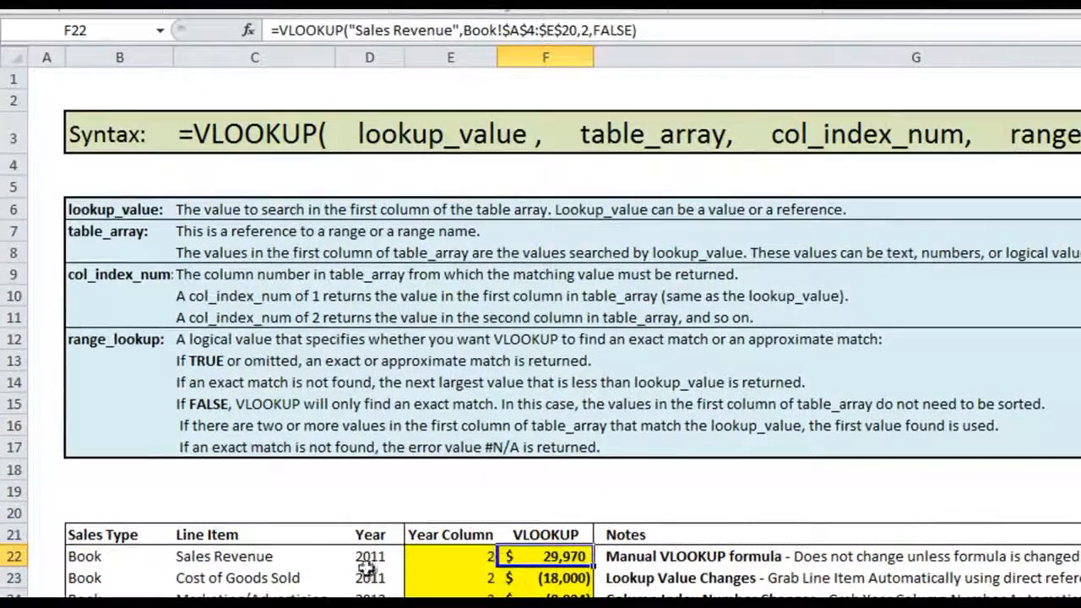
# Set the line item in row 22 to Cost of Goods Sold and check its manual VLOOKUP formula in F22
pyautogui.click(316, 396)
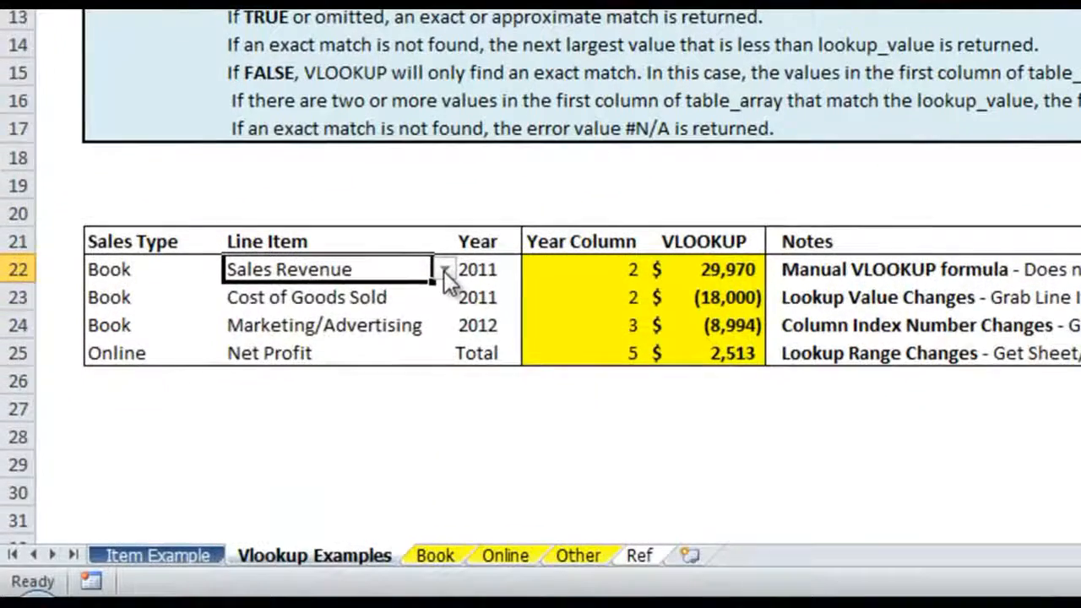
pyautogui.click(345, 557)
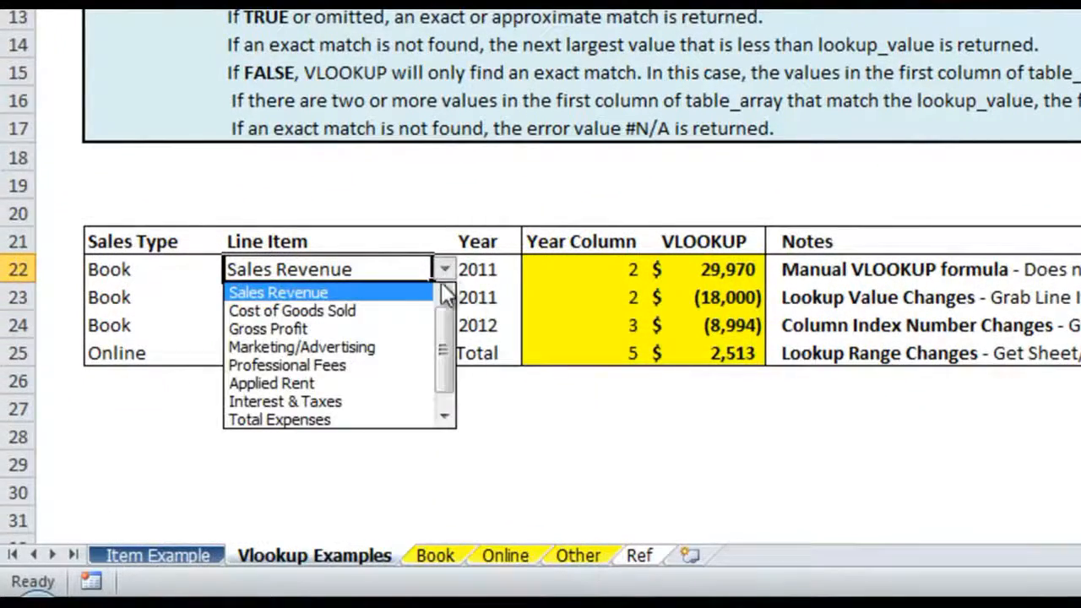
pyautogui.moveTo(442, 329)
pyautogui.mouseDown()
pyautogui.moveTo(442, 376)
pyautogui.moveTo(441, 339)
pyautogui.mouseUp()
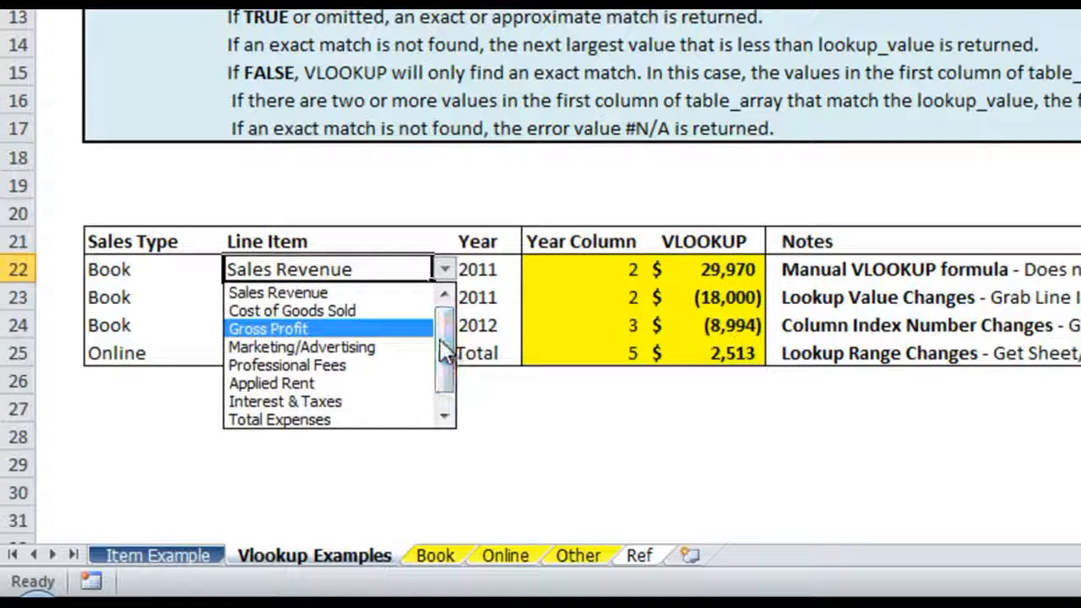
pyautogui.click(403, 311)
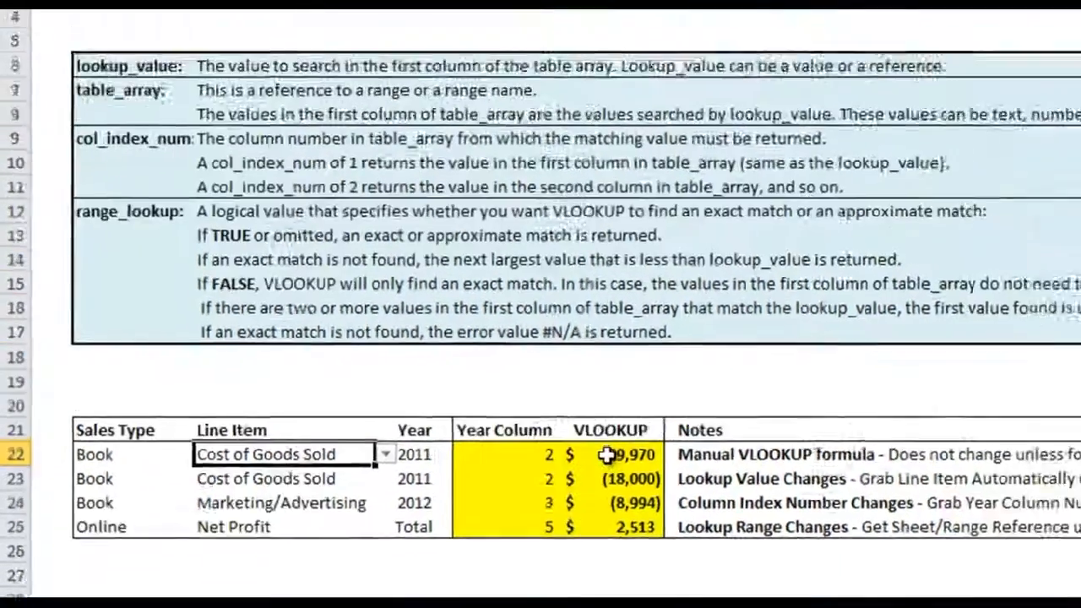
pyautogui.click(692, 272)
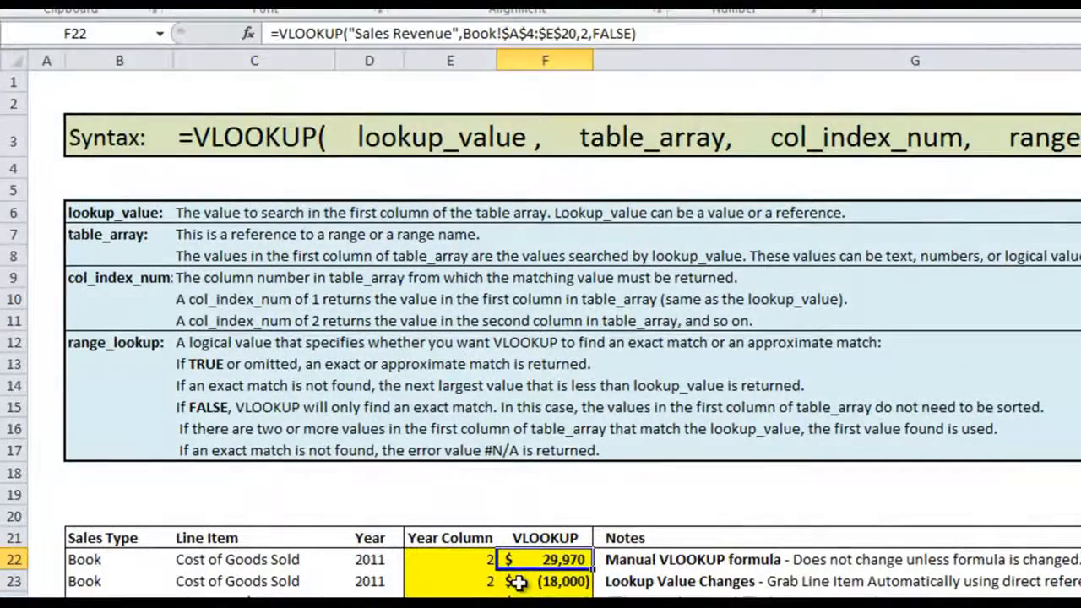
# Examine the C23 lookup value in the row 23 VLOOKUP formula and compare it with the text lookup value in F22
pyautogui.click(517, 580)
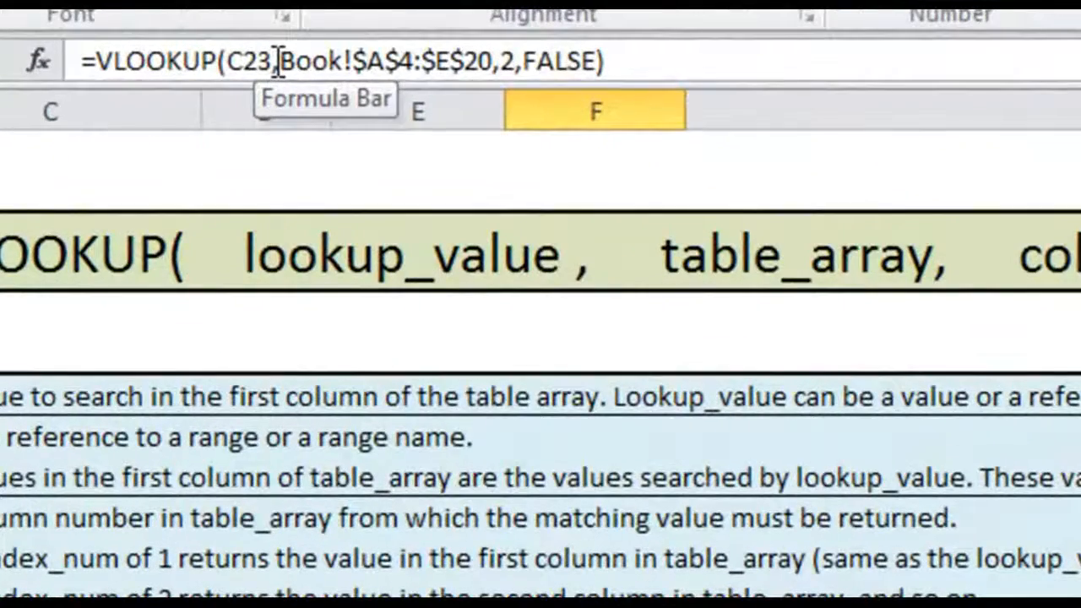
pyautogui.click(271, 61)
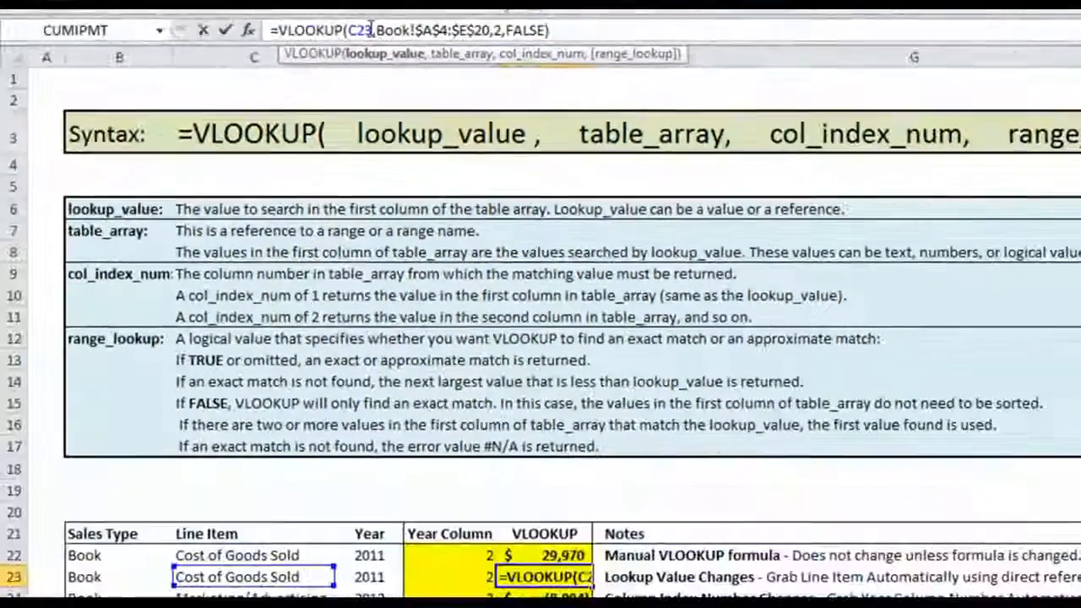
pyautogui.press('Return')
pyautogui.press('Up')
pyautogui.press('Up')
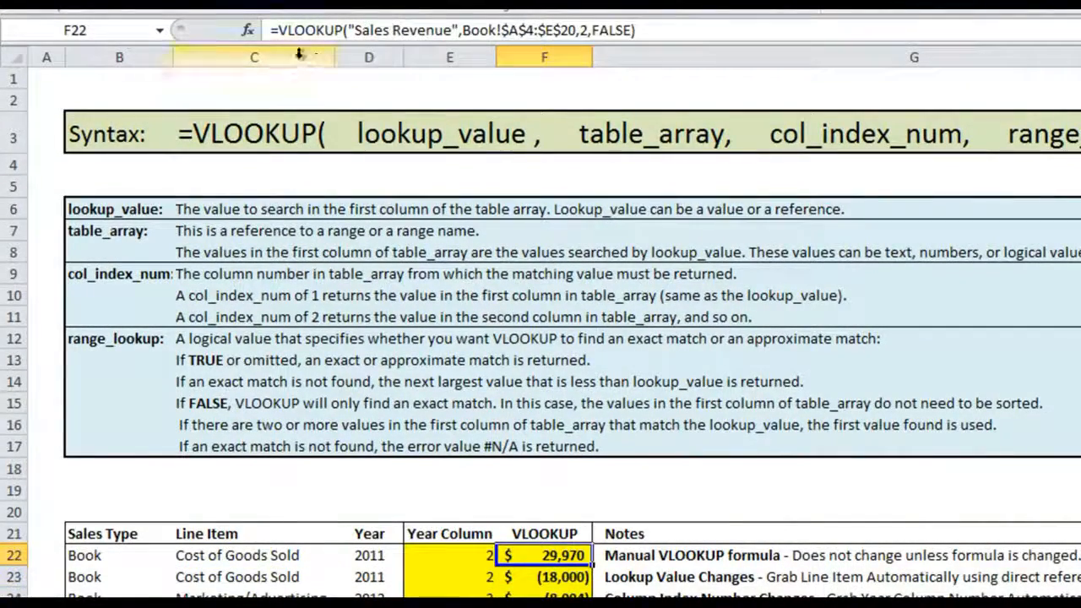
pyautogui.press('Down')
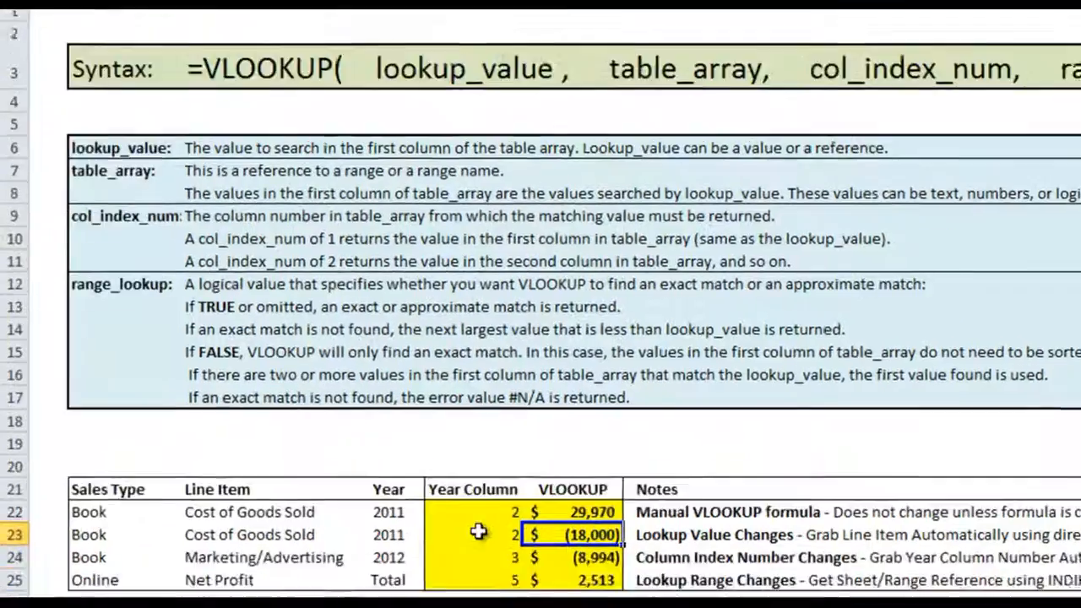
# Switch the line item in row 23 to Sales Revenue and back to Cost of Goods Sold to test its VLOOKUP result
pyautogui.click(329, 577)
pyautogui.click(469, 281)
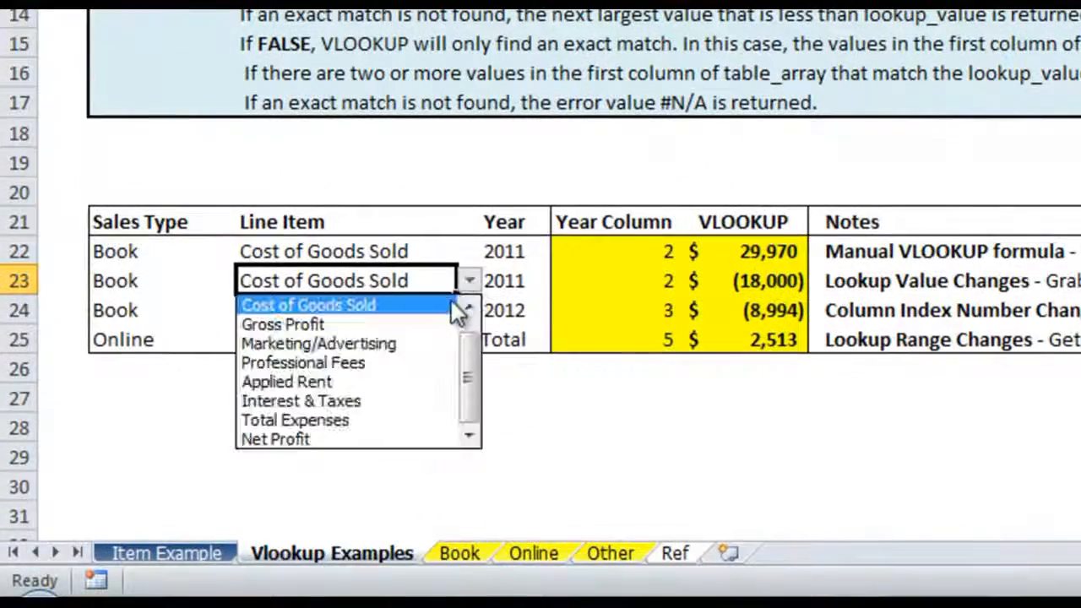
pyautogui.scroll(1, 459, 308)
pyautogui.click(444, 302)
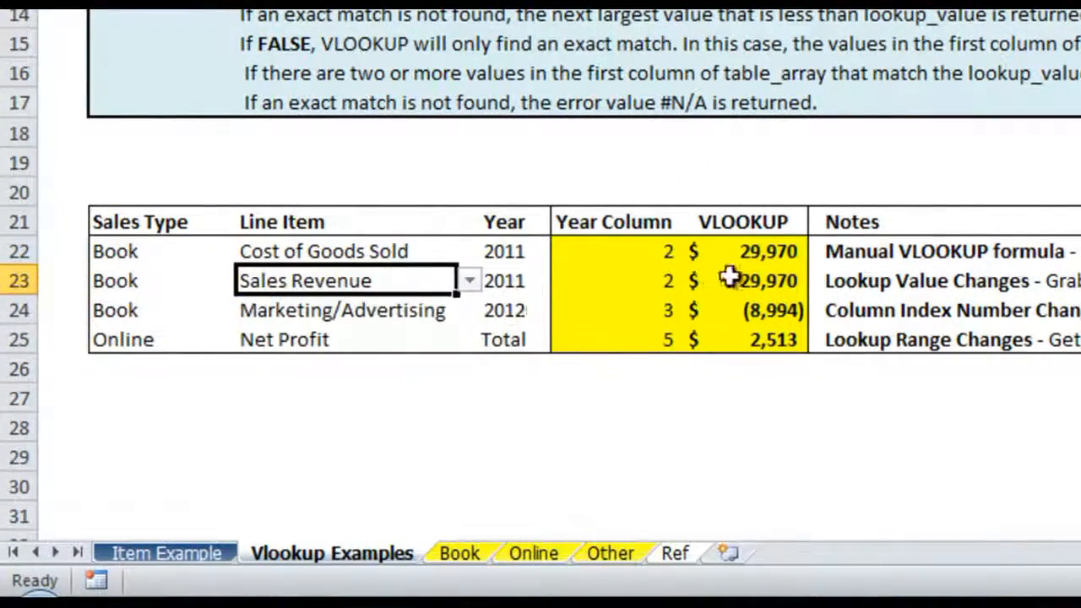
pyautogui.click(469, 281)
pyautogui.click(437, 324)
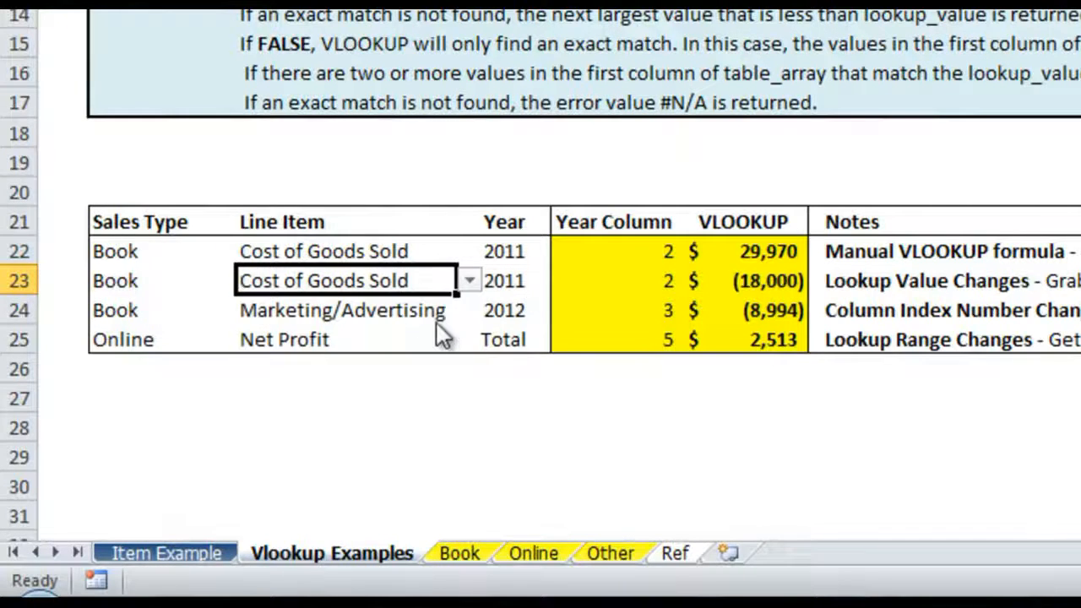
# Set the line item in row 22 back to Sales Revenue
pyautogui.click(439, 252)
pyautogui.click(469, 252)
pyautogui.scroll(1, 423, 338)
pyautogui.click(380, 275)
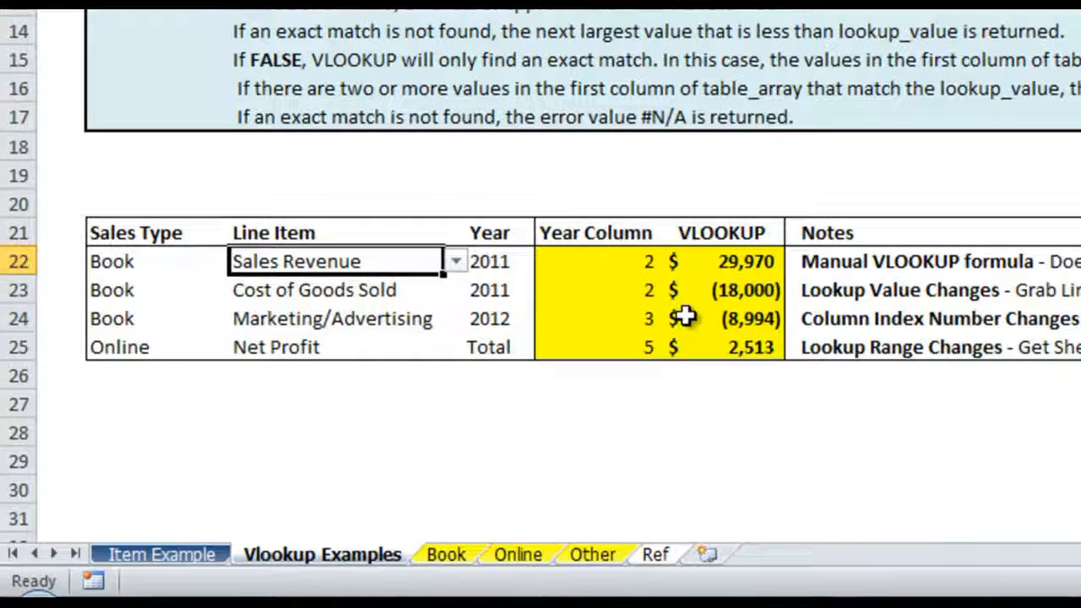
# Review the Marketing/Advertising row's note and the Year Column formulas in E24 and E23
pyautogui.click(316, 315)
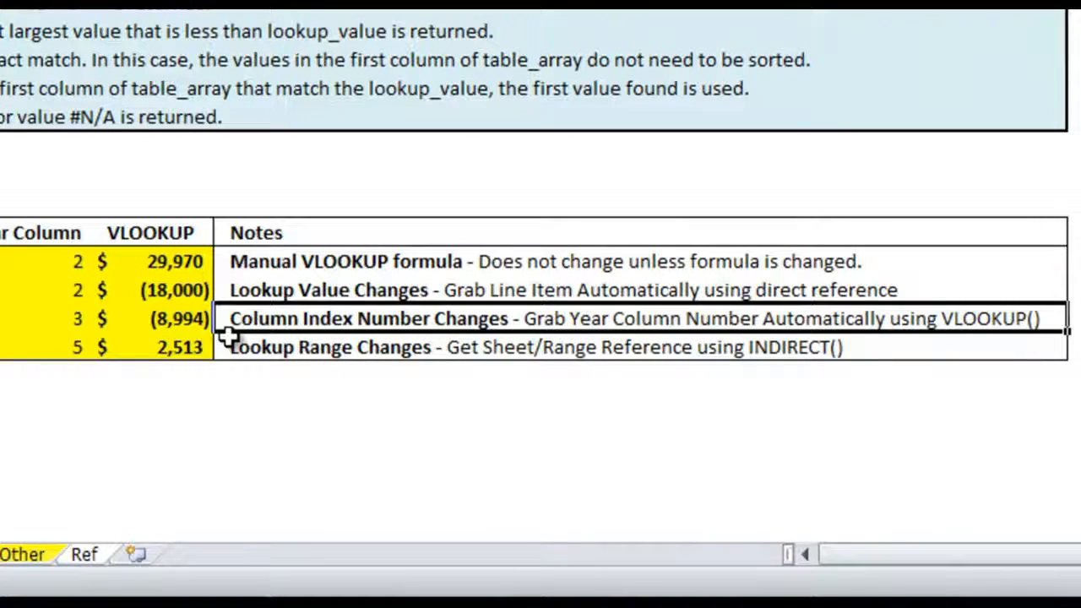
pyautogui.click(24, 318)
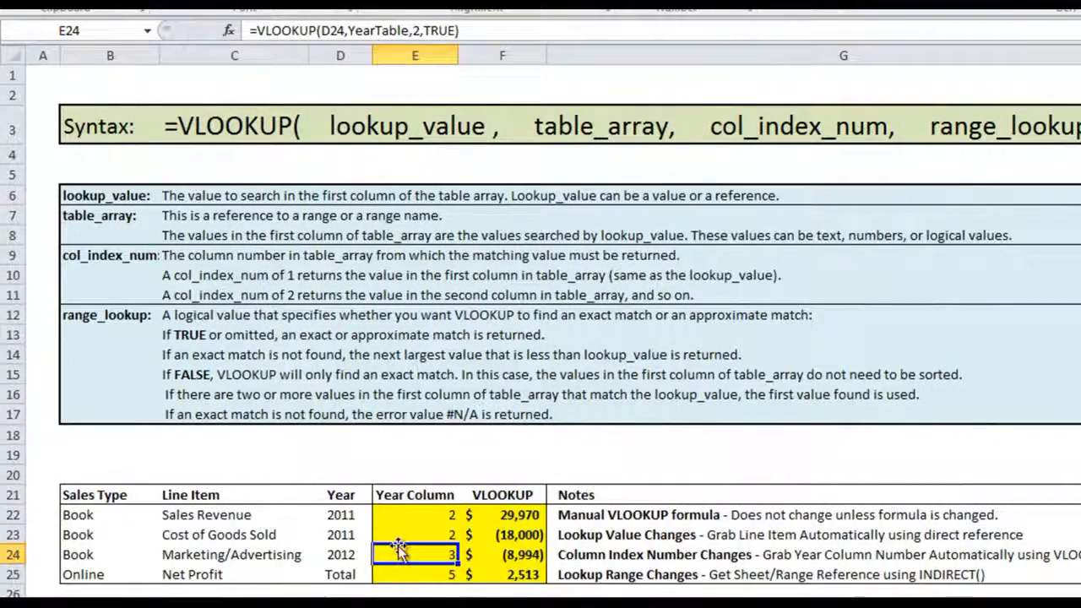
pyautogui.click(422, 535)
# Set the Cost of Goods Sold row's year to 2012 and check the column index number in its VLOOKUP formula
pyautogui.click(348, 535)
pyautogui.click(380, 536)
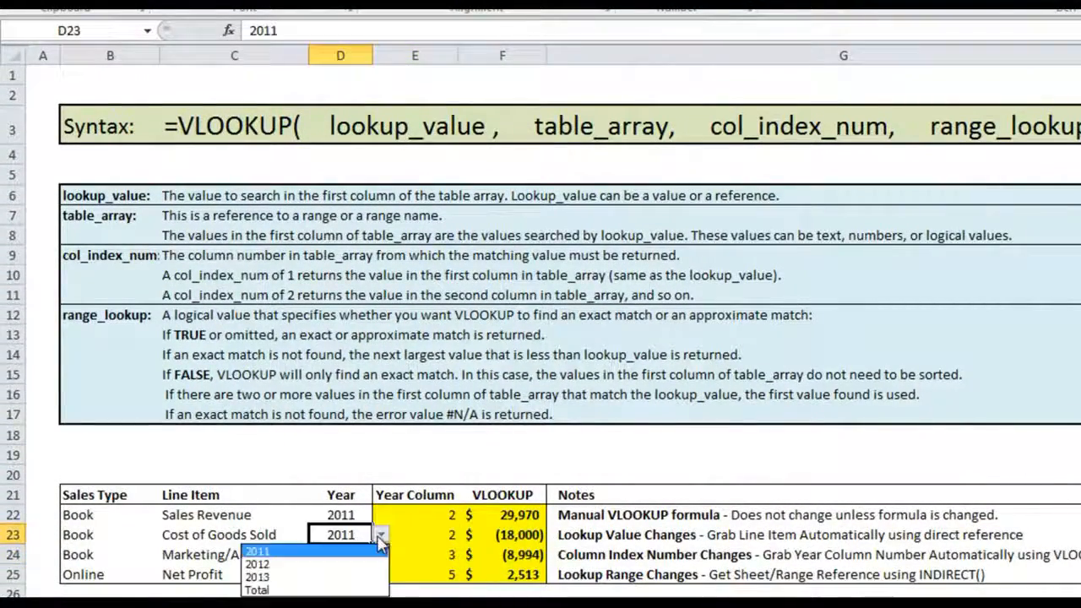
pyautogui.click(376, 564)
pyautogui.click(507, 540)
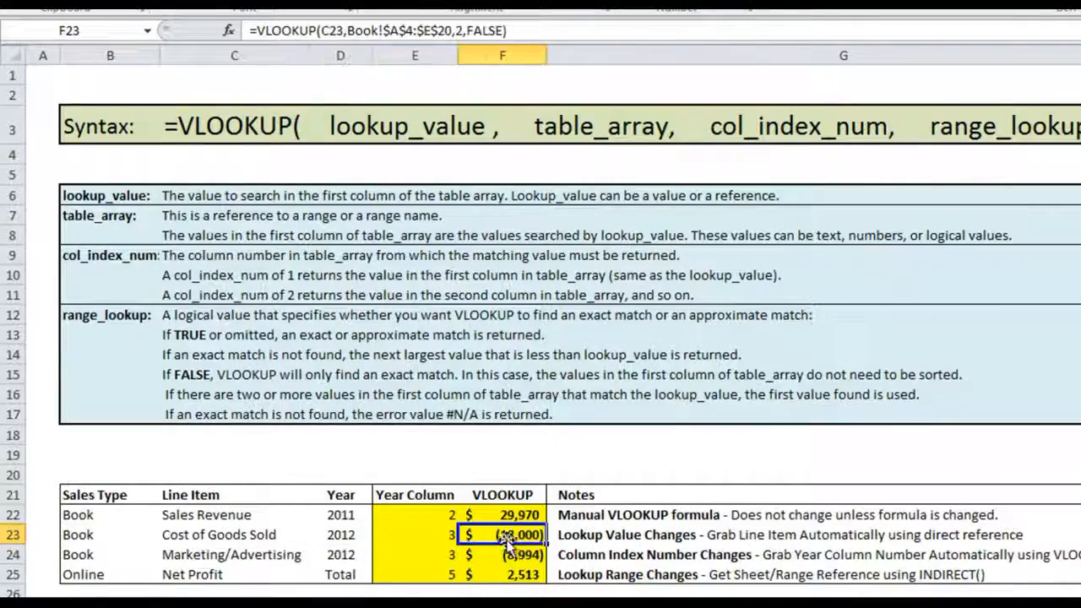
pyautogui.click(463, 33)
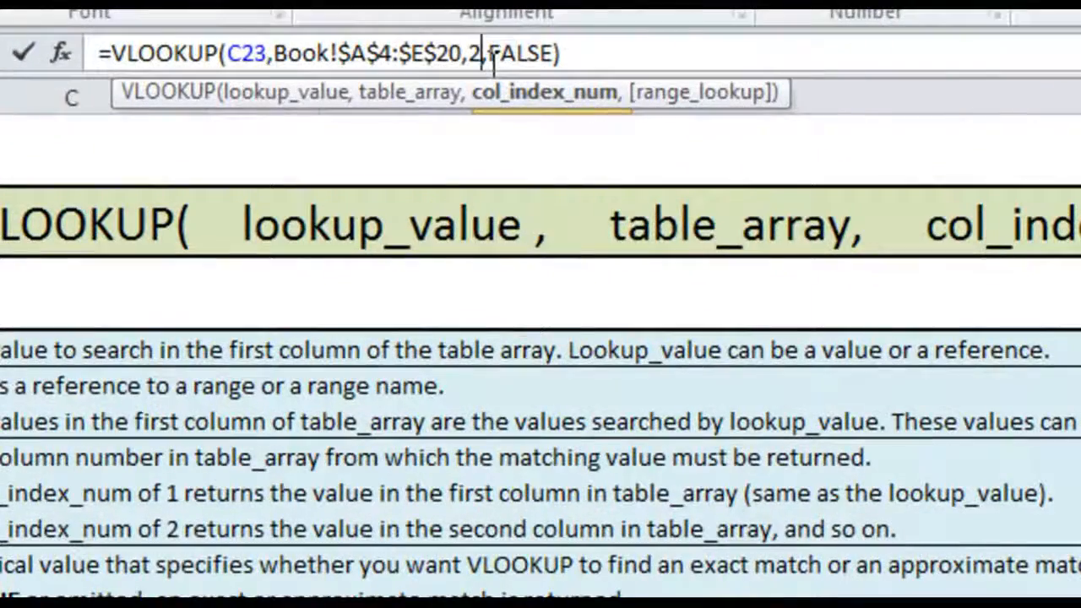
pyautogui.press('Return')
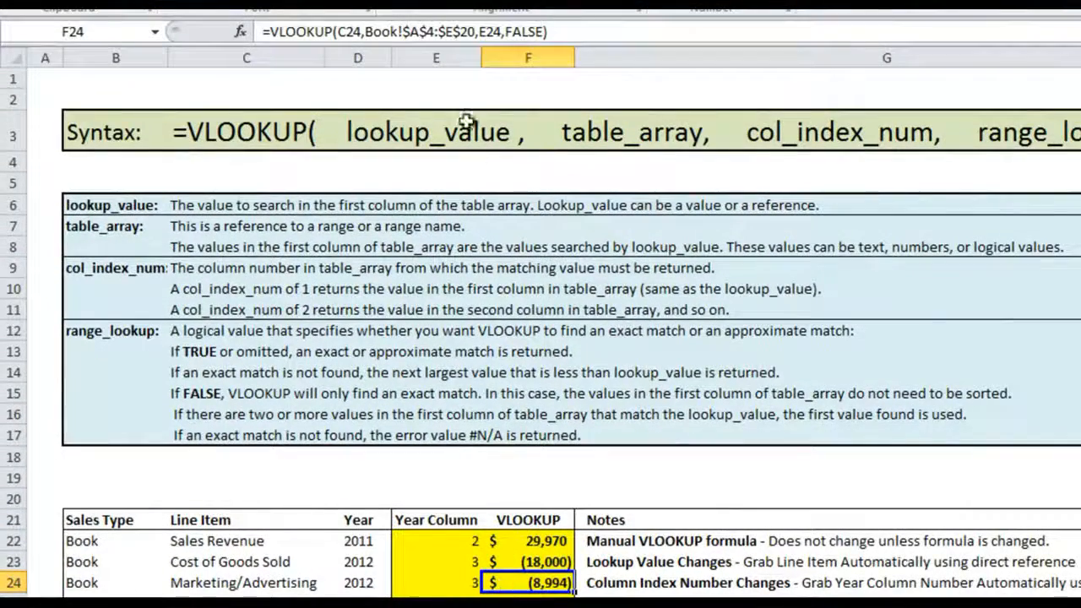
# Switch the Marketing/Advertising row's year to 2013 and back to 2012, checking its Year Column and VLOOKUP cells
pyautogui.click(358, 583)
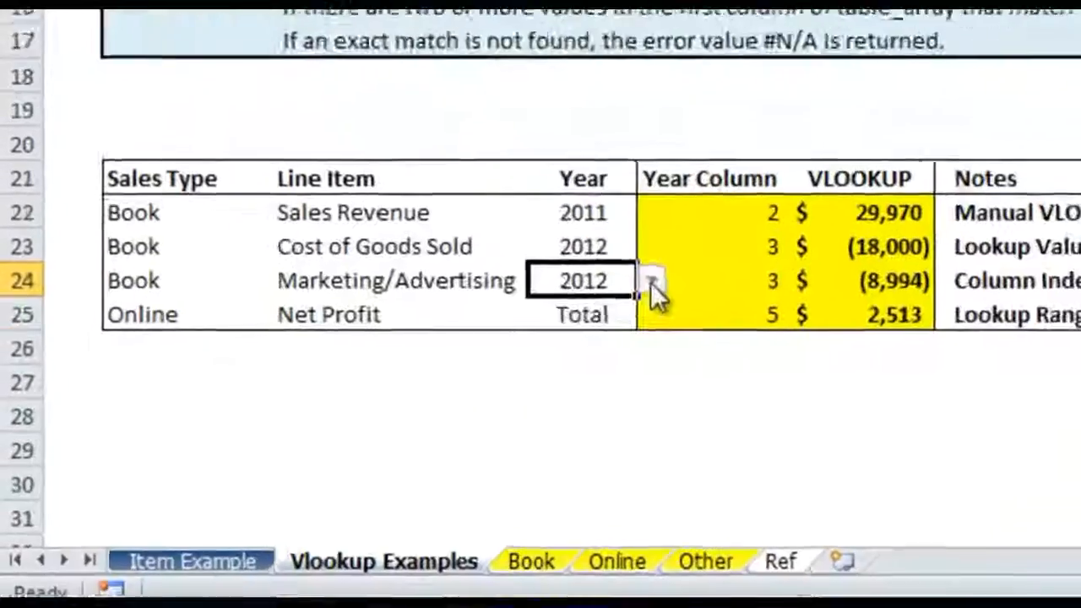
pyautogui.click(400, 583)
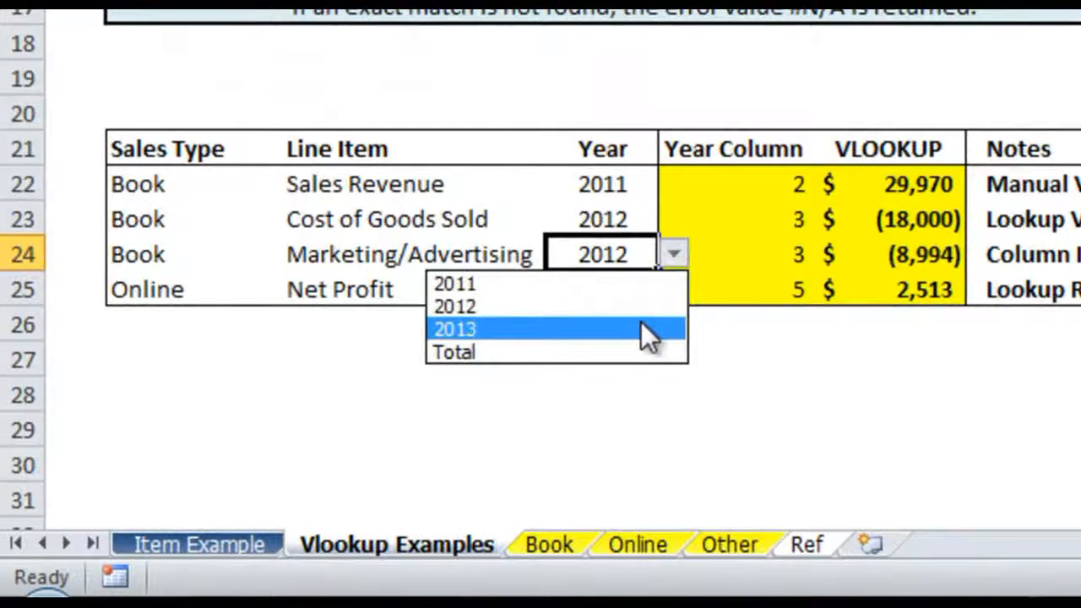
pyautogui.click(645, 329)
pyautogui.click(672, 254)
pyautogui.click(642, 307)
pyautogui.click(745, 265)
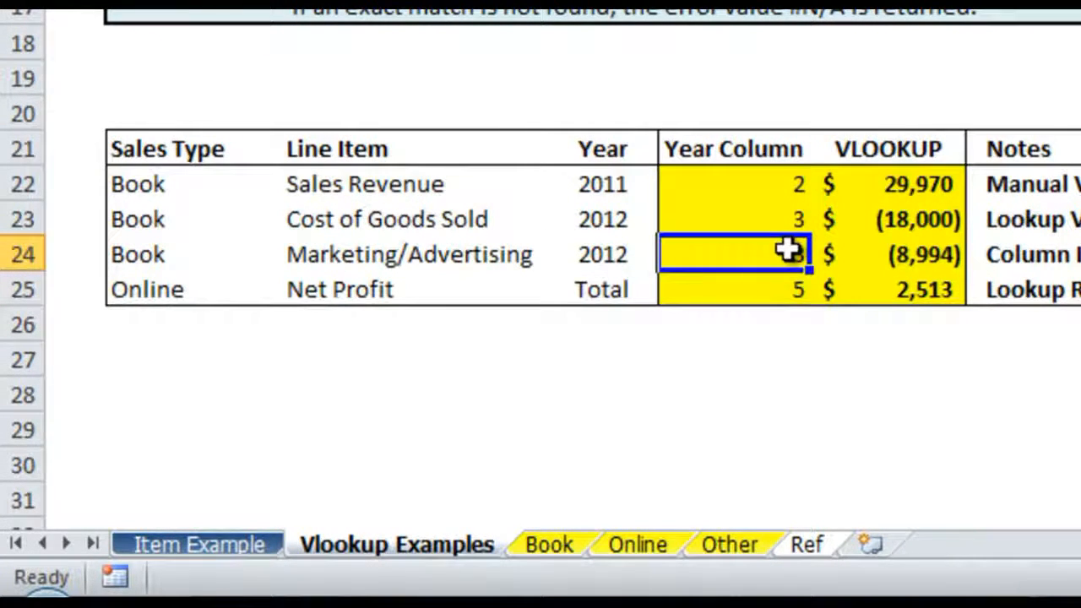
pyautogui.click(882, 258)
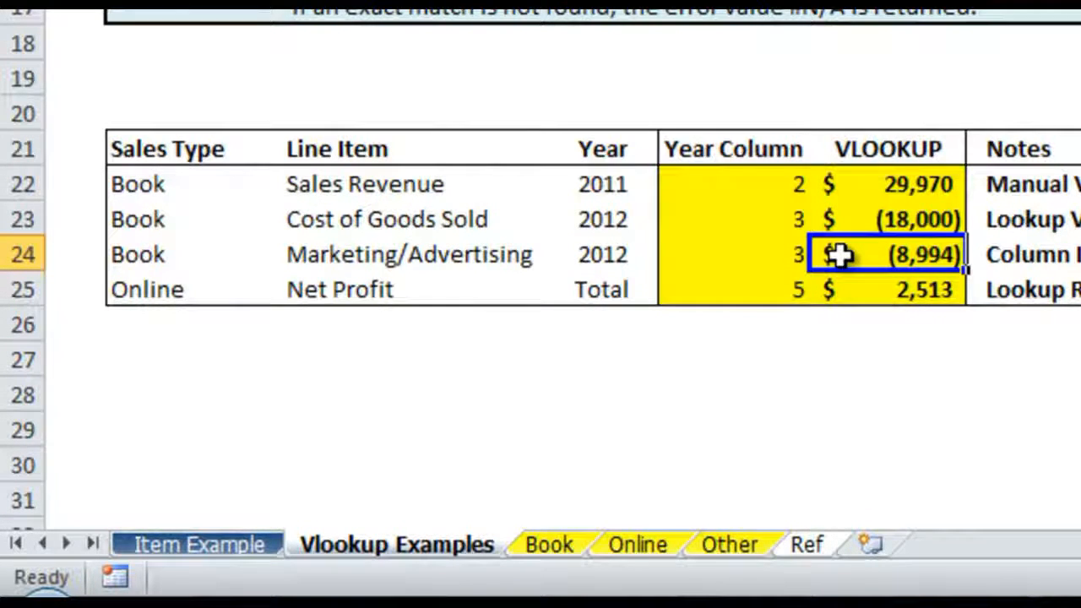
# Set the Marketing/Advertising row's year to 2013
pyautogui.click(629, 254)
pyautogui.click(674, 255)
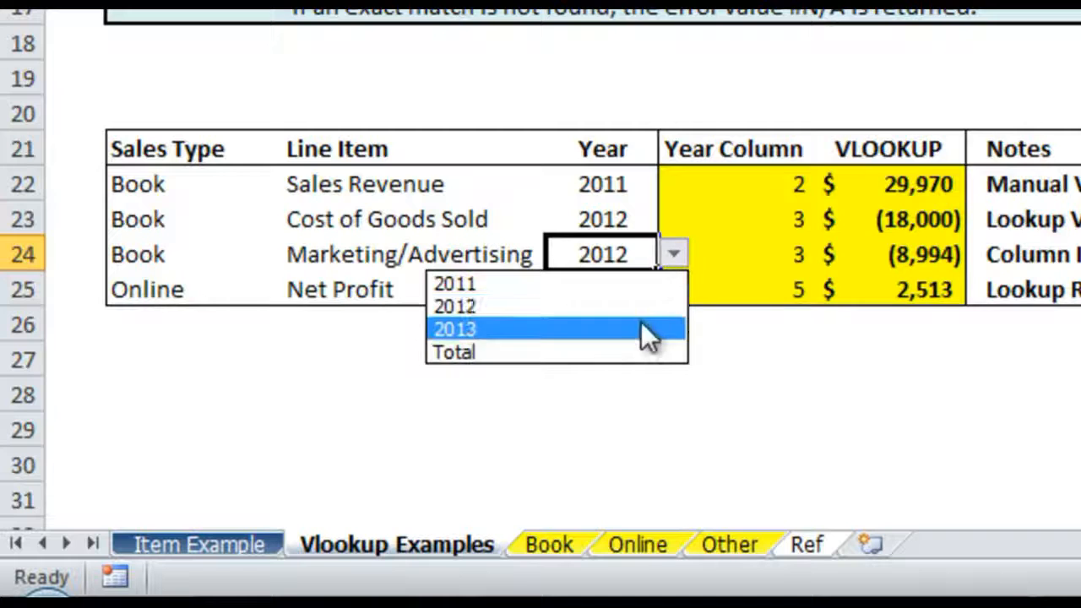
pyautogui.click(643, 328)
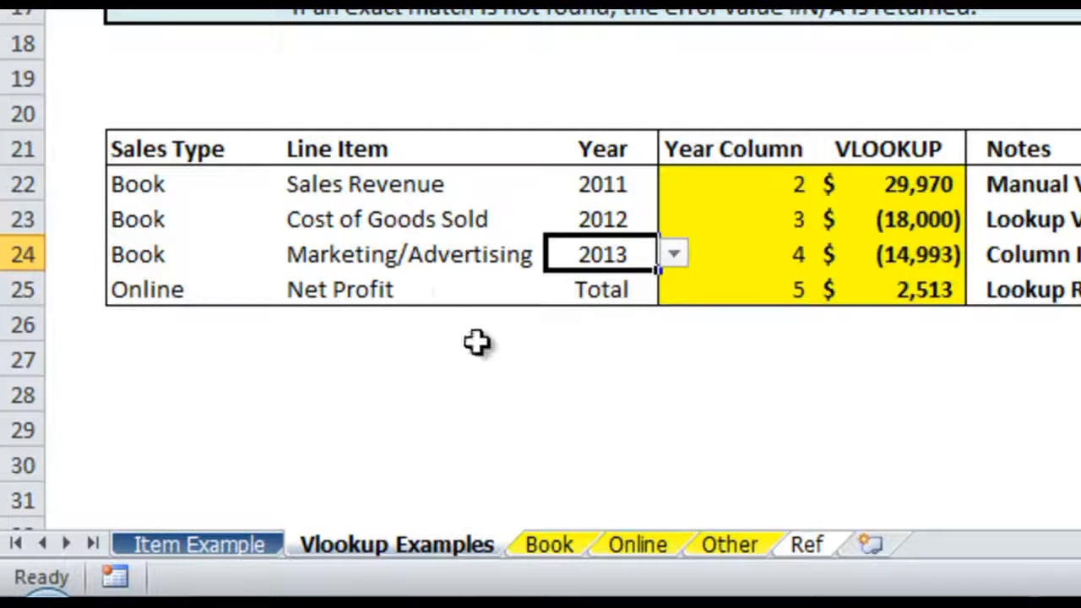
# Verify the 2013 Marketing/Advertising figure on the Book sheet against the VLOOKUP formula in F24 of Vlookup Examples
pyautogui.click(391, 263)
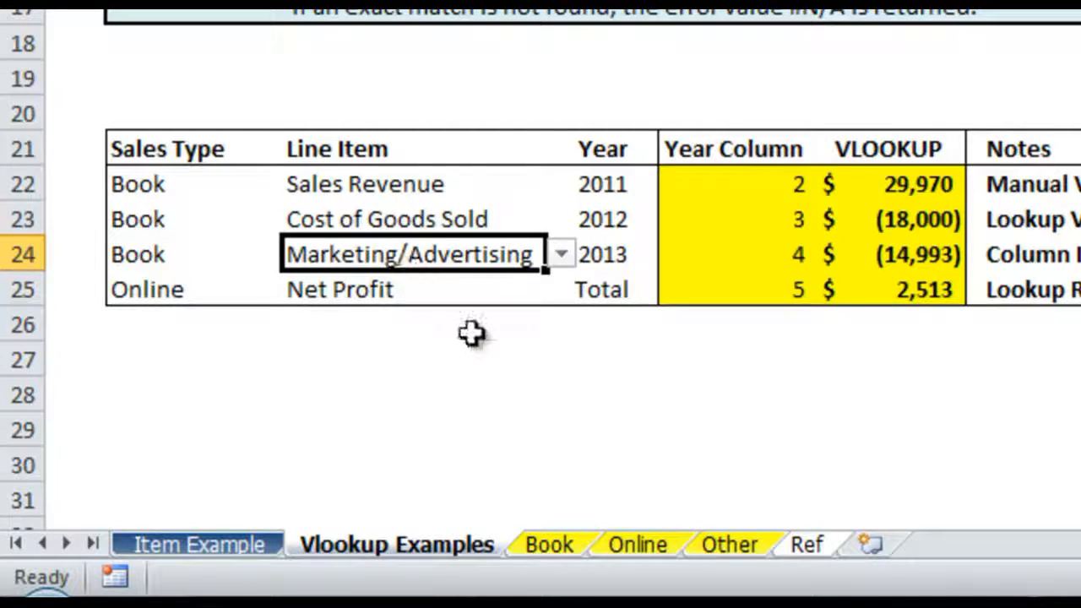
pyautogui.click(557, 540)
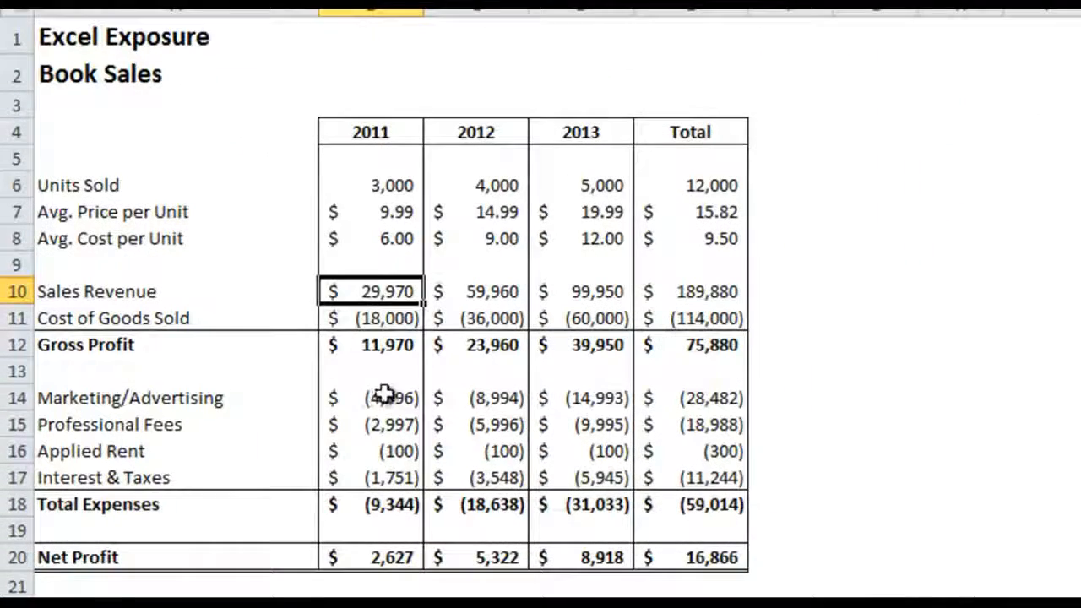
pyautogui.click(559, 398)
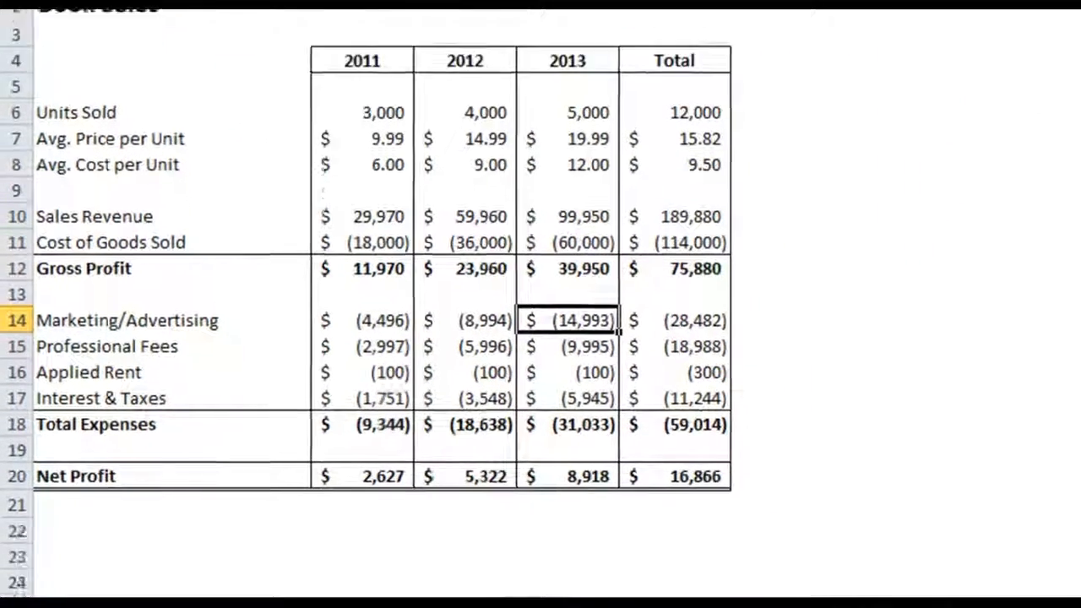
pyautogui.click(317, 561)
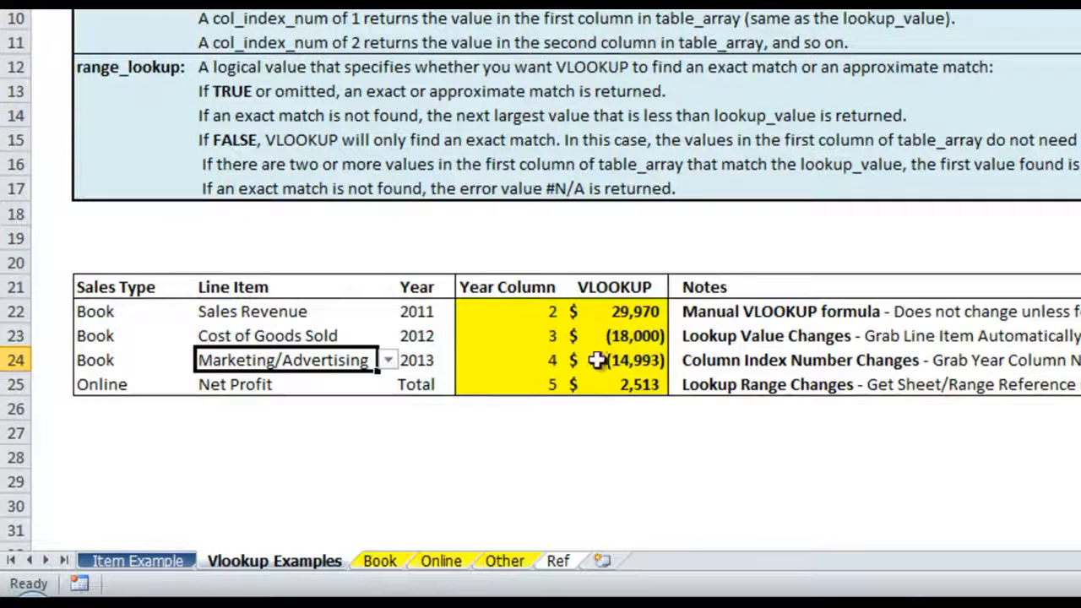
pyautogui.click(597, 359)
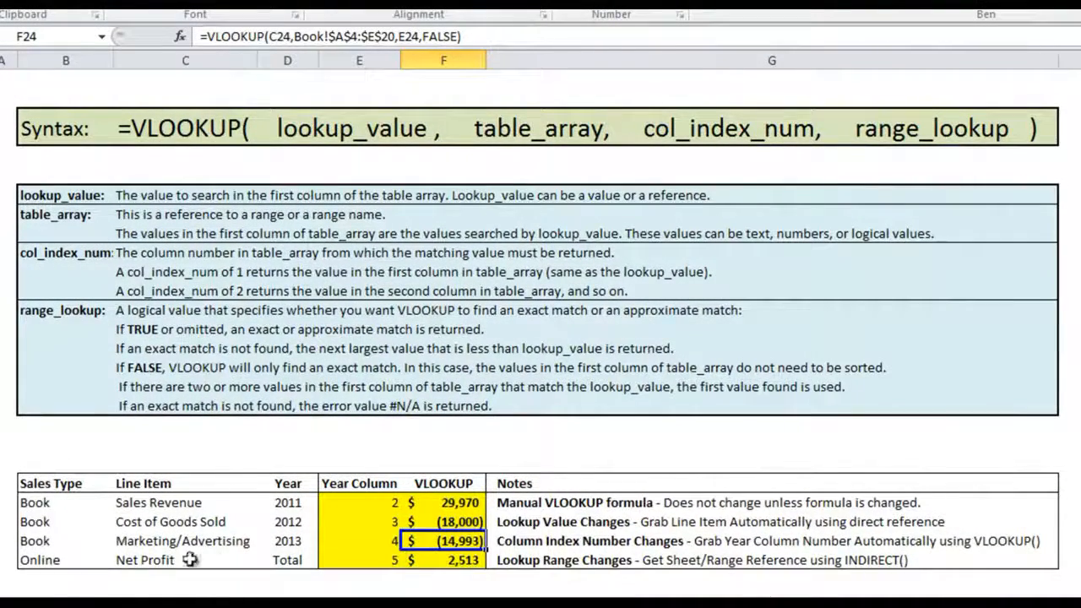
# Examine the Online row's sales type cell and the INDIRECT range reference in the VLOOKUP formula in F25
pyautogui.click(87, 558)
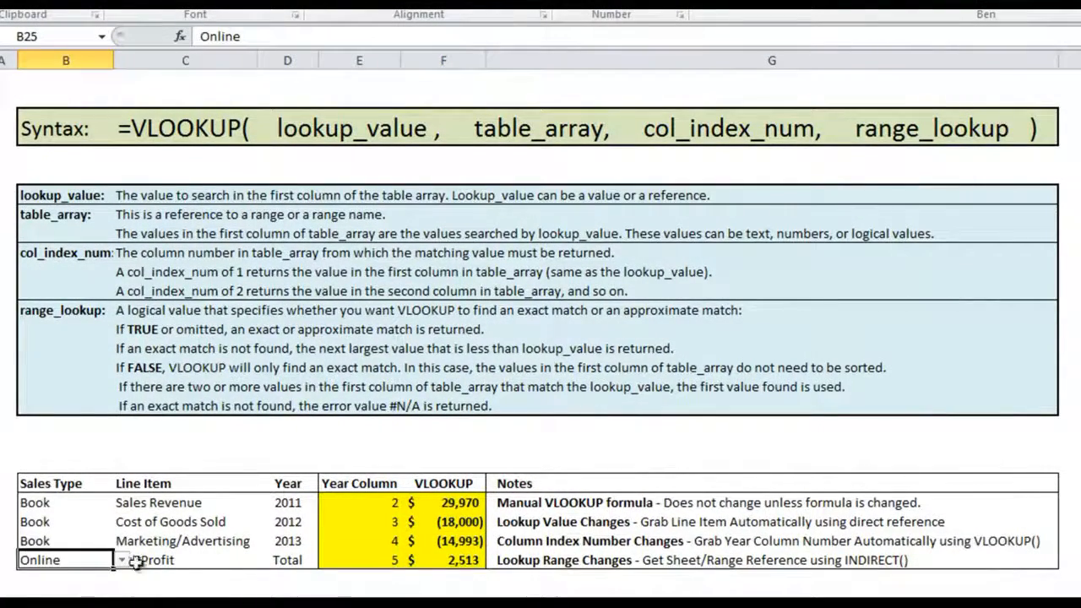
pyautogui.click(434, 559)
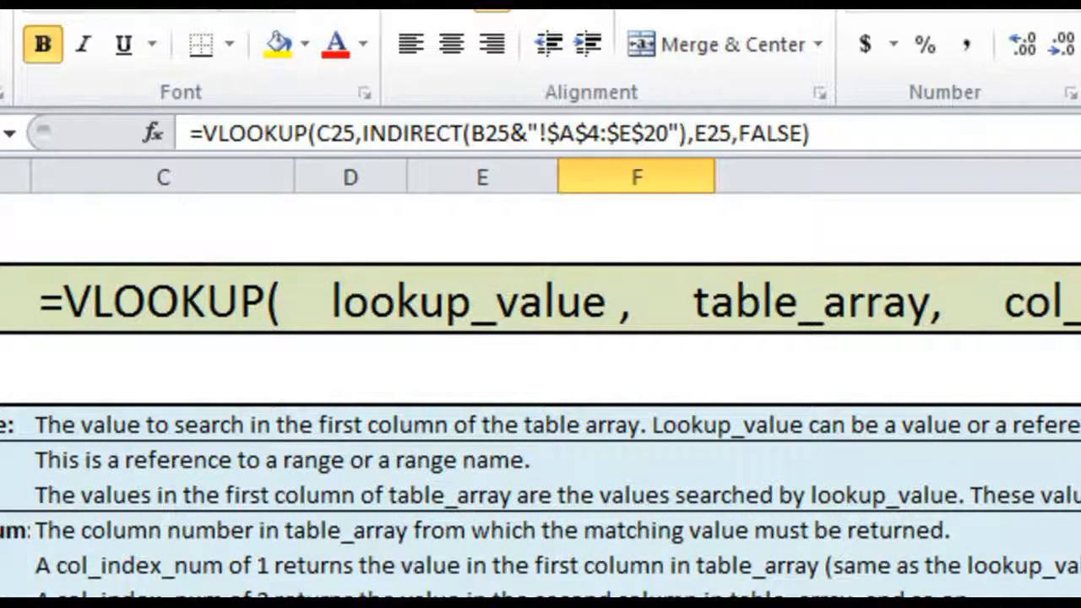
pyautogui.click(412, 132)
pyautogui.click(499, 133)
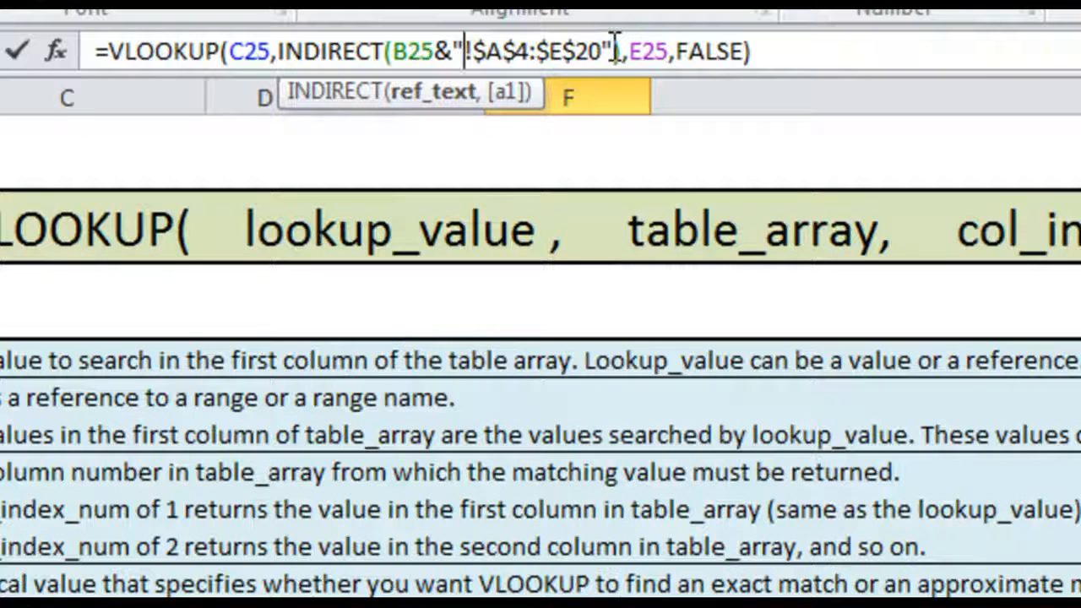
pyautogui.click(437, 51)
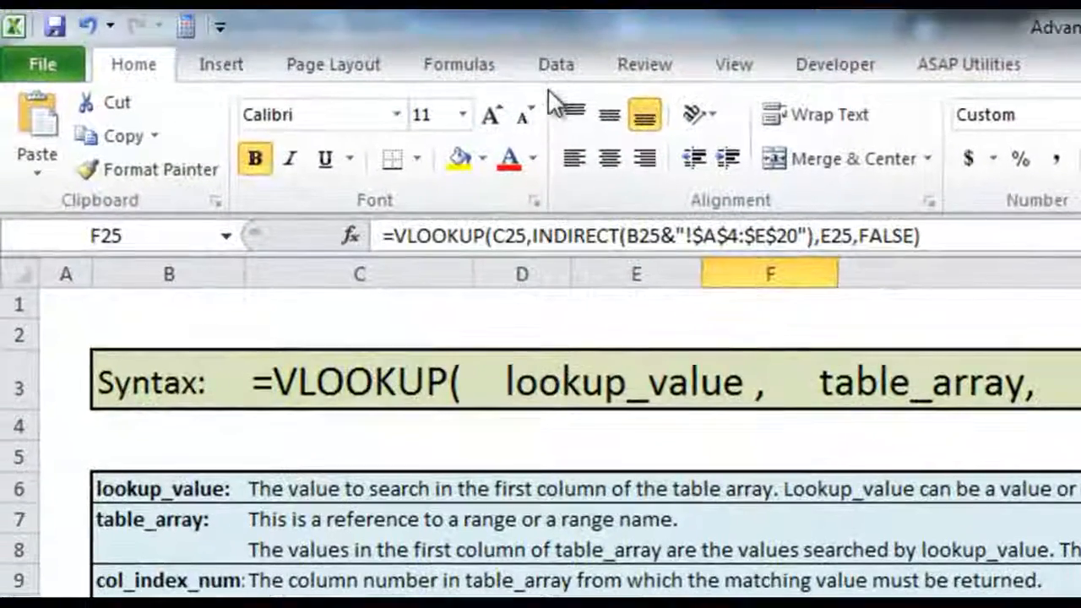
# Evaluate the F25 formula stage by stage with Evaluate Formula through to its final result, then close the evaluation
pyautogui.click(492, 64)
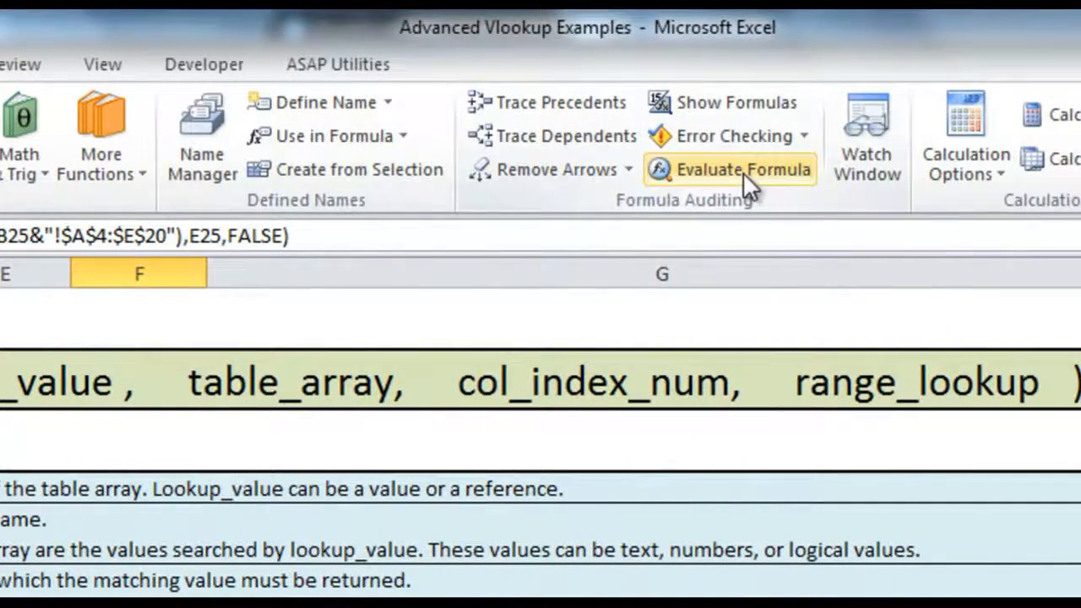
pyautogui.click(742, 171)
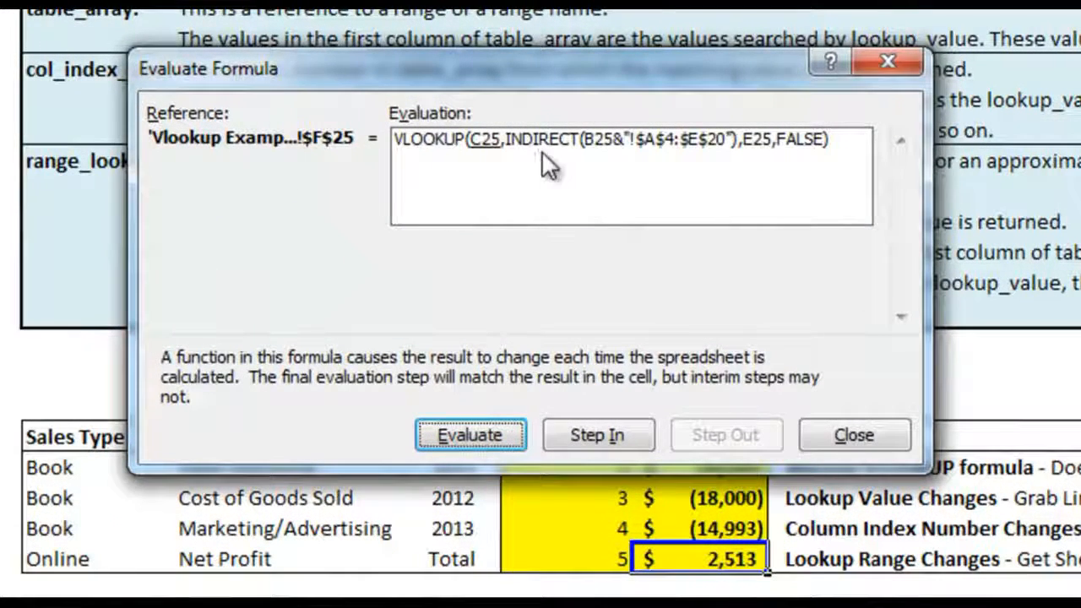
pyautogui.click(491, 432)
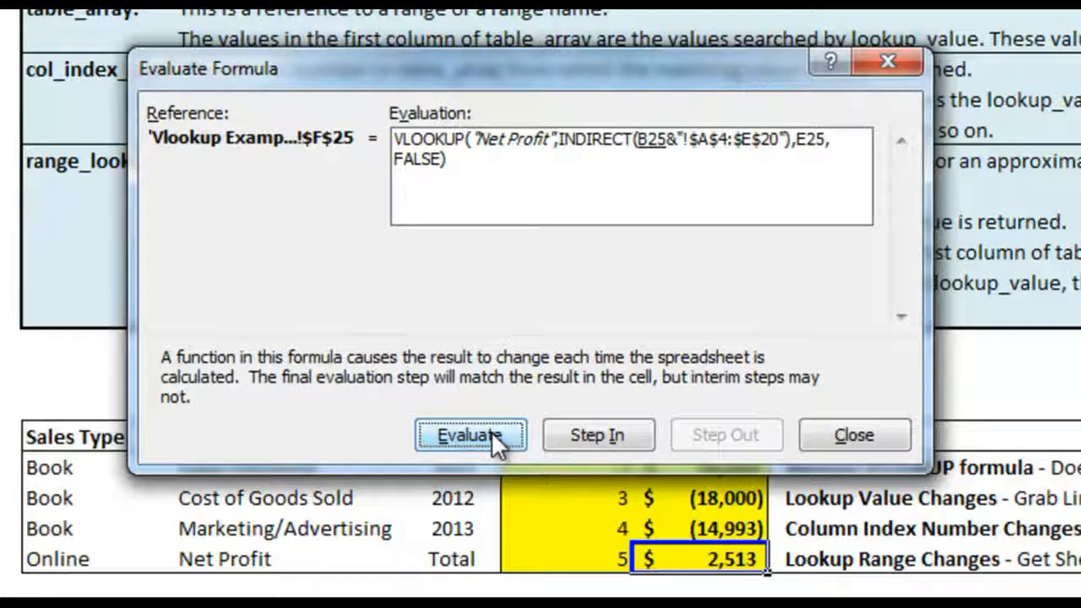
pyautogui.click(491, 431)
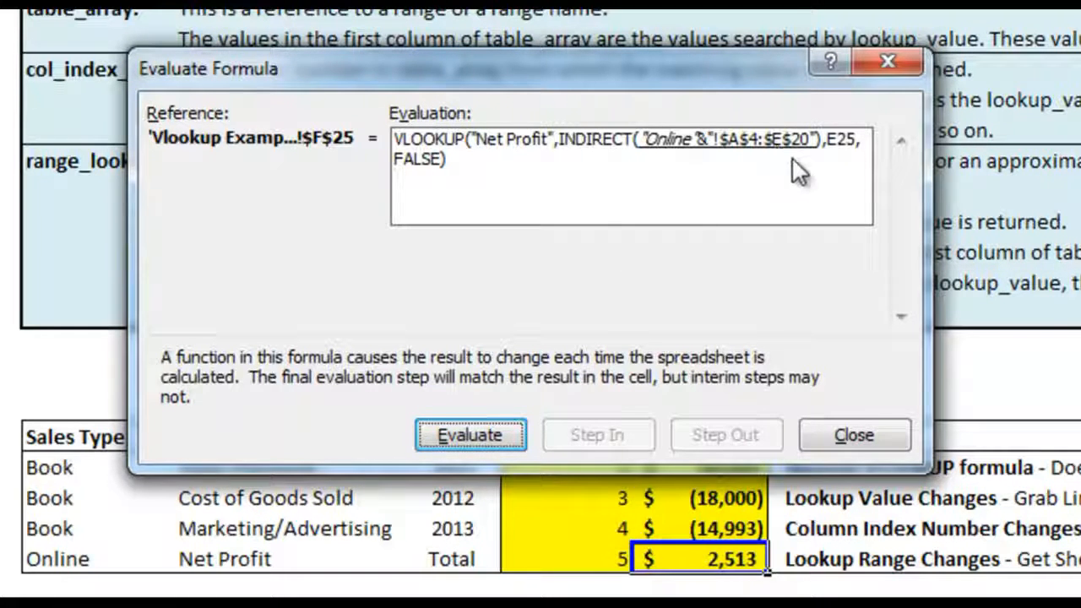
pyautogui.click(494, 430)
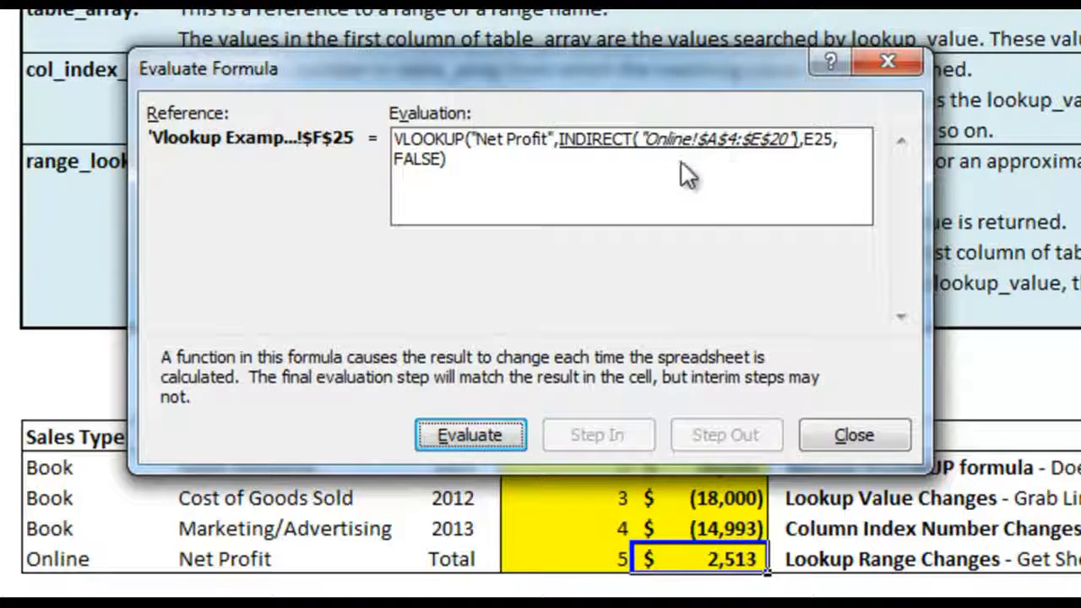
pyautogui.click(499, 431)
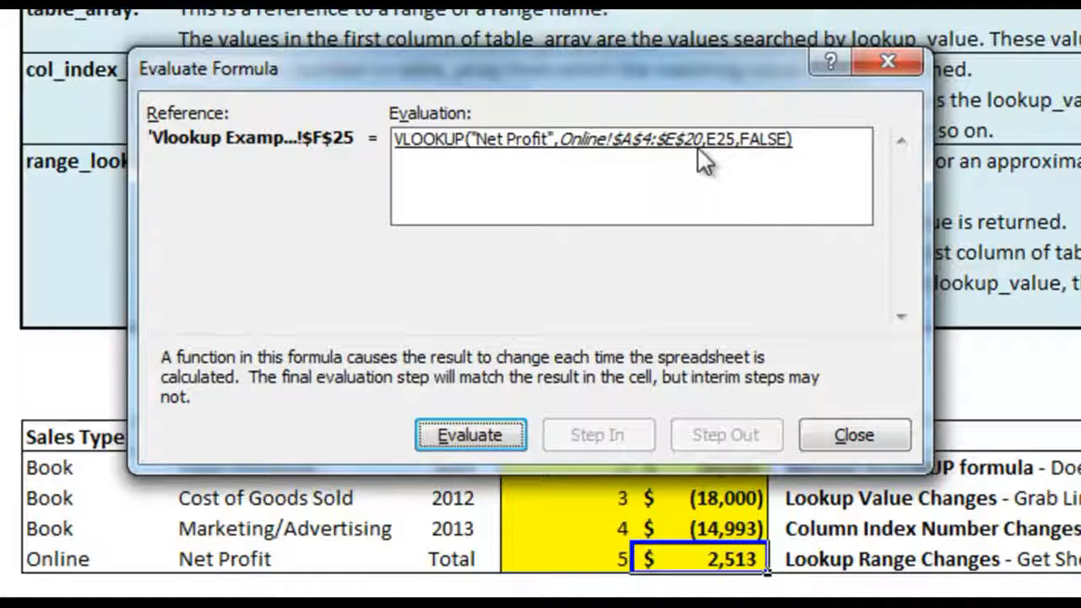
pyautogui.click(497, 432)
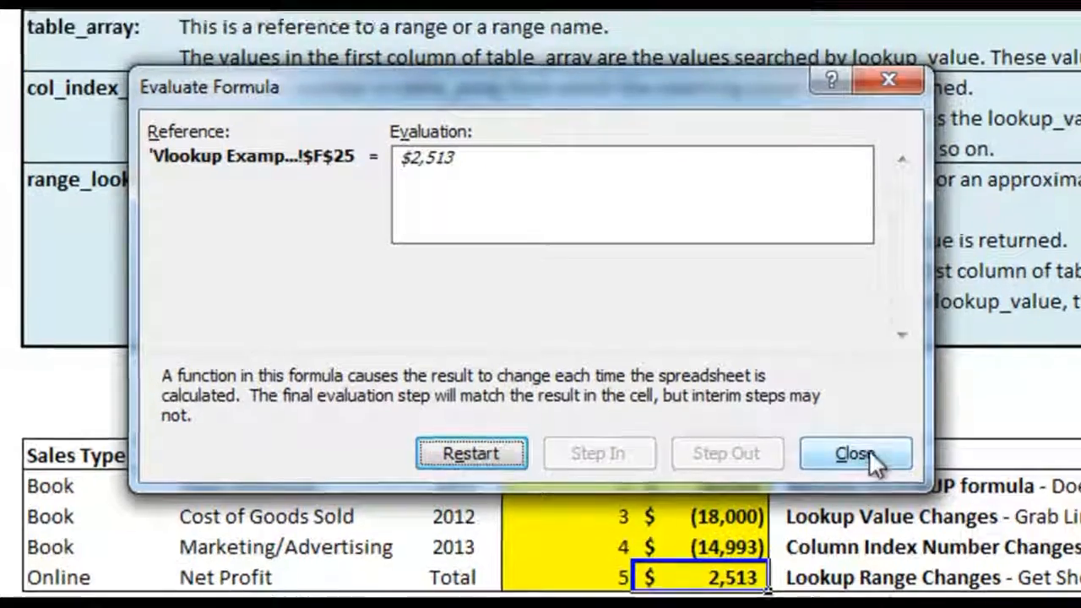
pyautogui.click(857, 438)
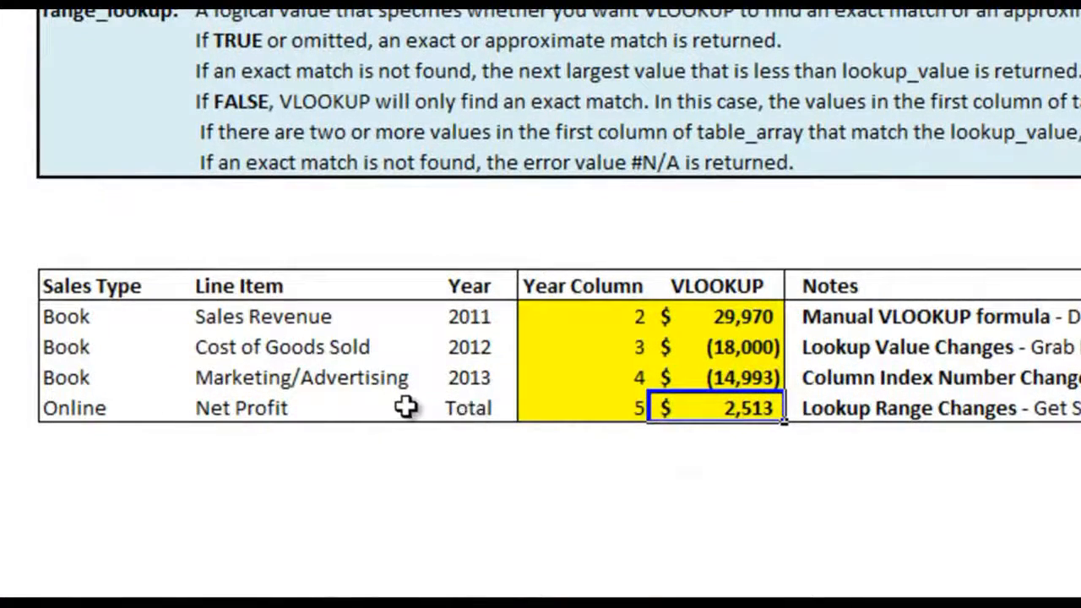
# Review the Online row's sales type, line item and year cells against the B25 reference in its VLOOKUP formula
pyautogui.click(144, 402)
pyautogui.click(460, 407)
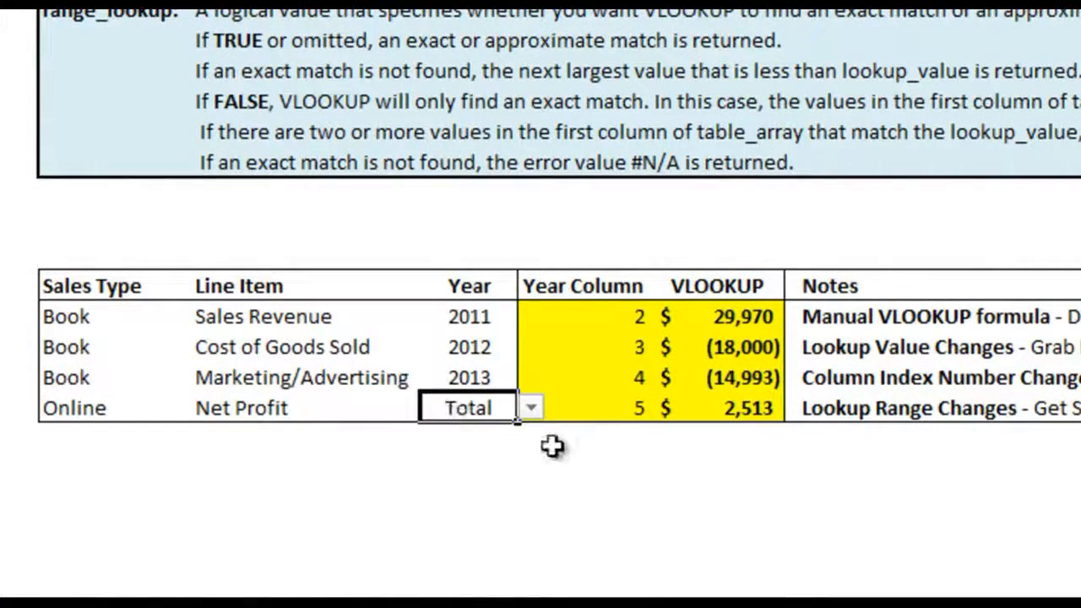
pyautogui.click(152, 411)
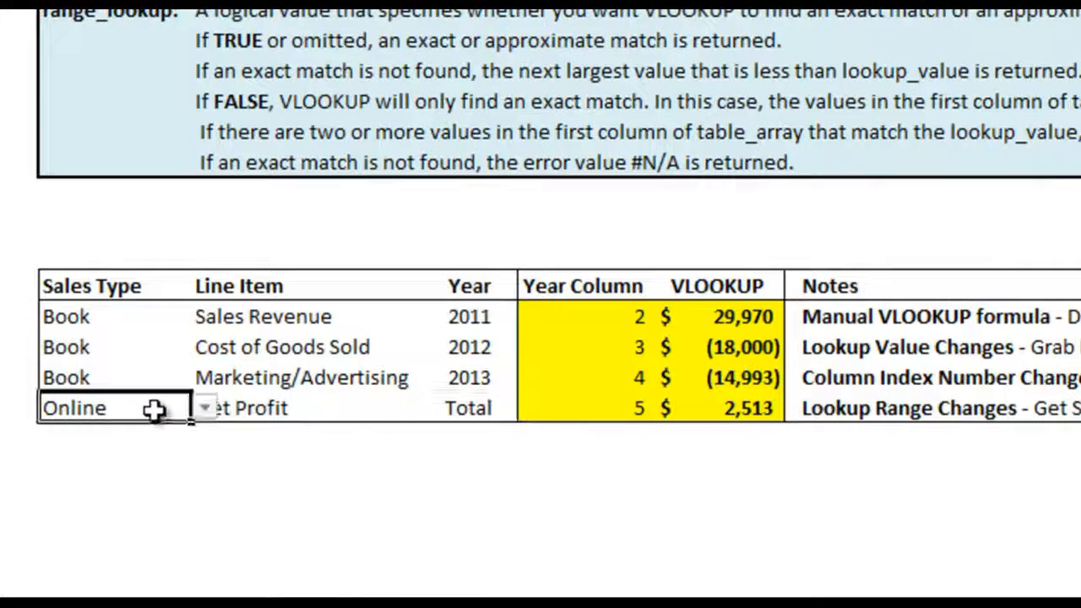
pyautogui.click(233, 407)
pyautogui.click(461, 408)
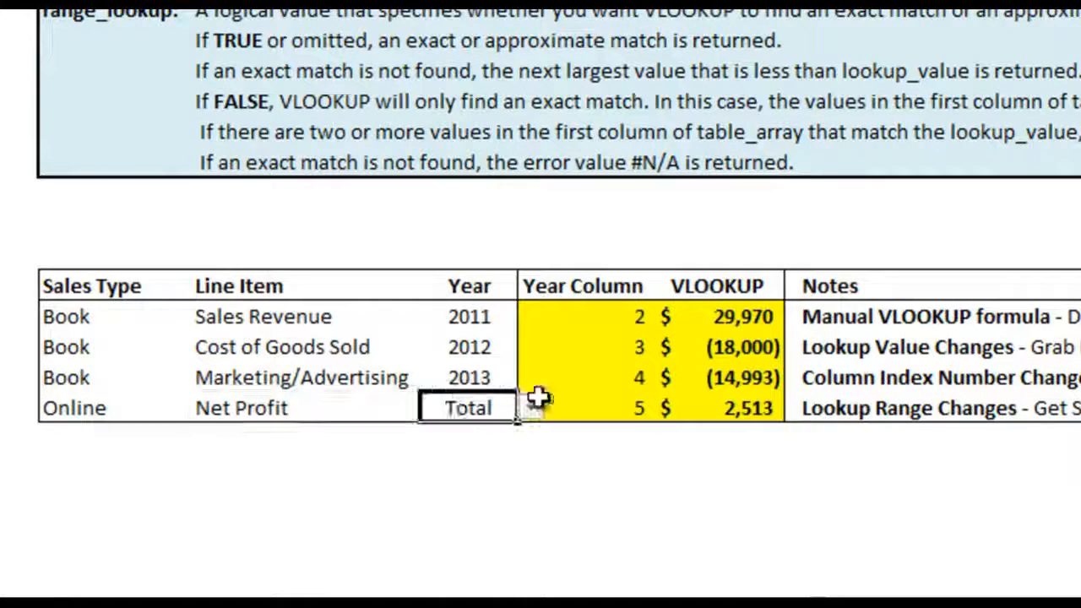
pyautogui.click(760, 409)
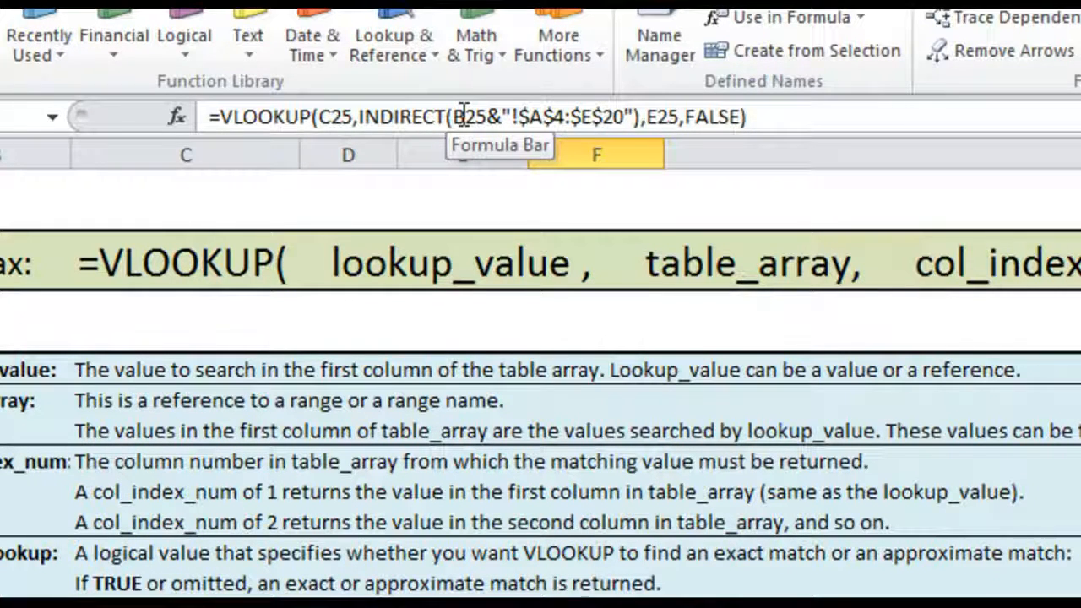
pyautogui.click(463, 113)
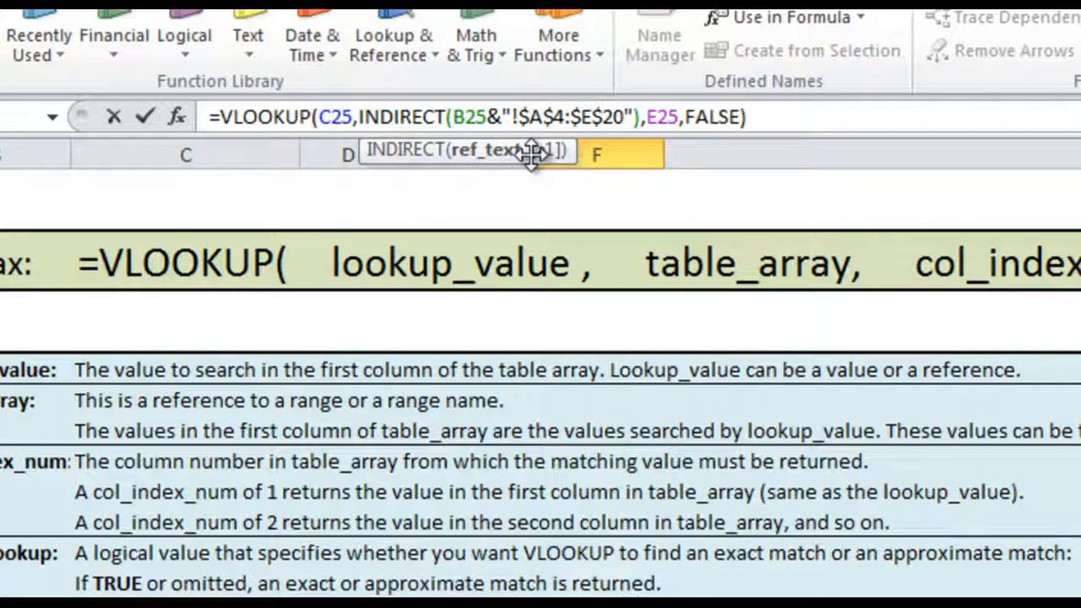
pyautogui.press('Escape')
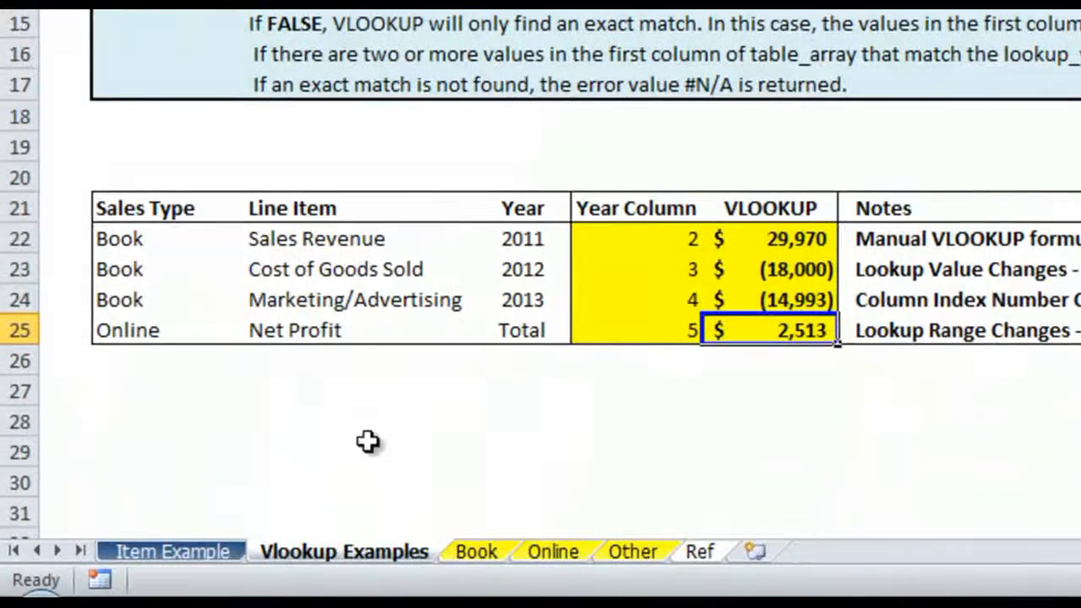
# Enter a test reference in C27 to cell B24 of the Book sheet and check how the sheet name is written
pyautogui.click(368, 391)
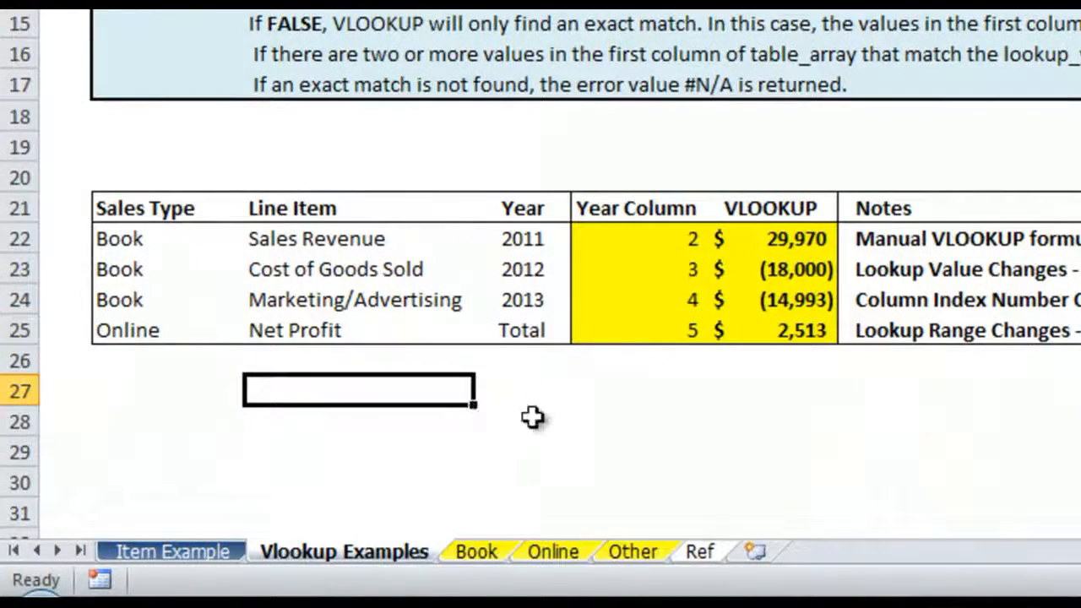
pyautogui.write('=')
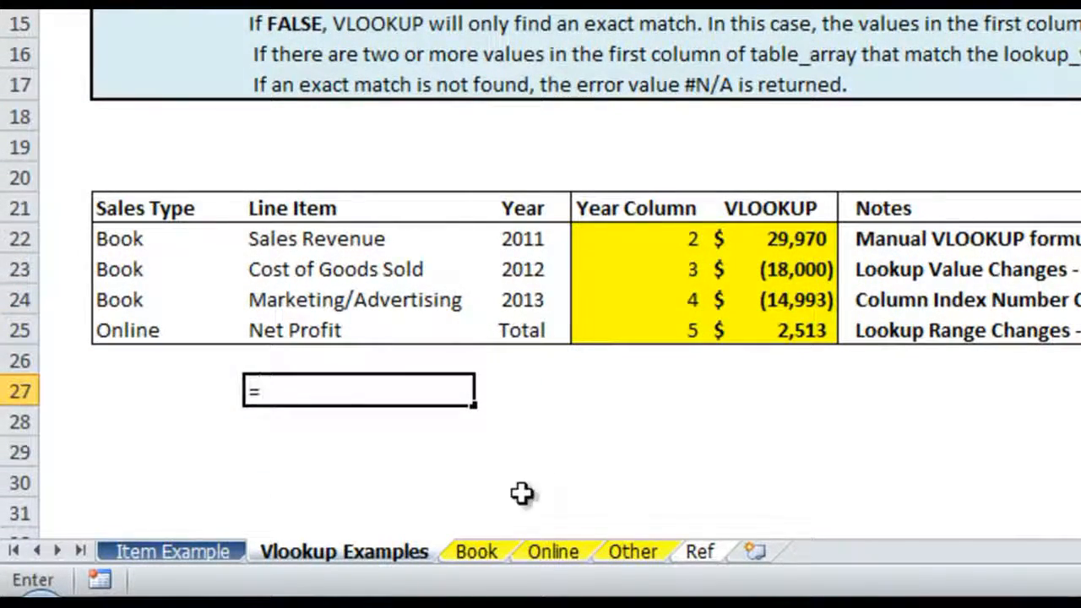
pyautogui.click(494, 554)
pyautogui.click(408, 304)
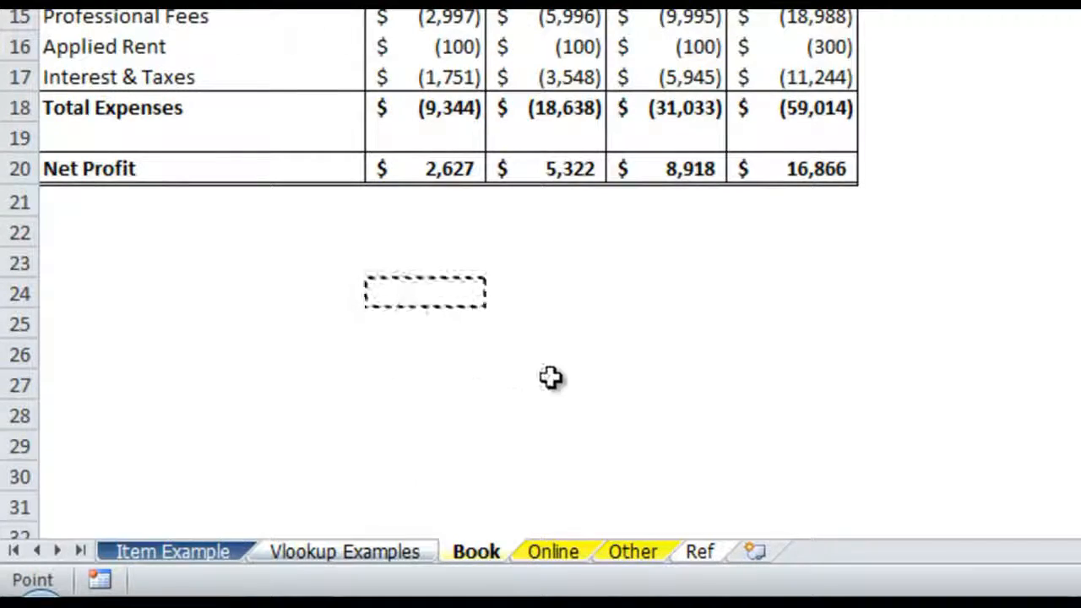
pyautogui.press('Return')
pyautogui.click(422, 392)
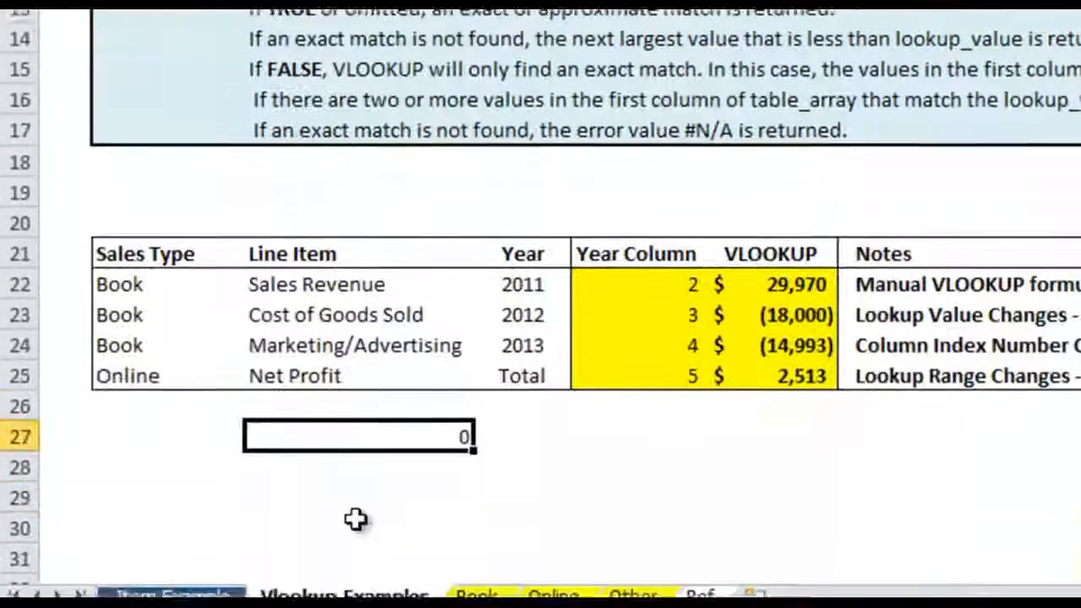
# Enter a test reference in C28 to cell I6 of the Item Example sheet, check its sheet-name quoting, and clear it
pyautogui.click(369, 465)
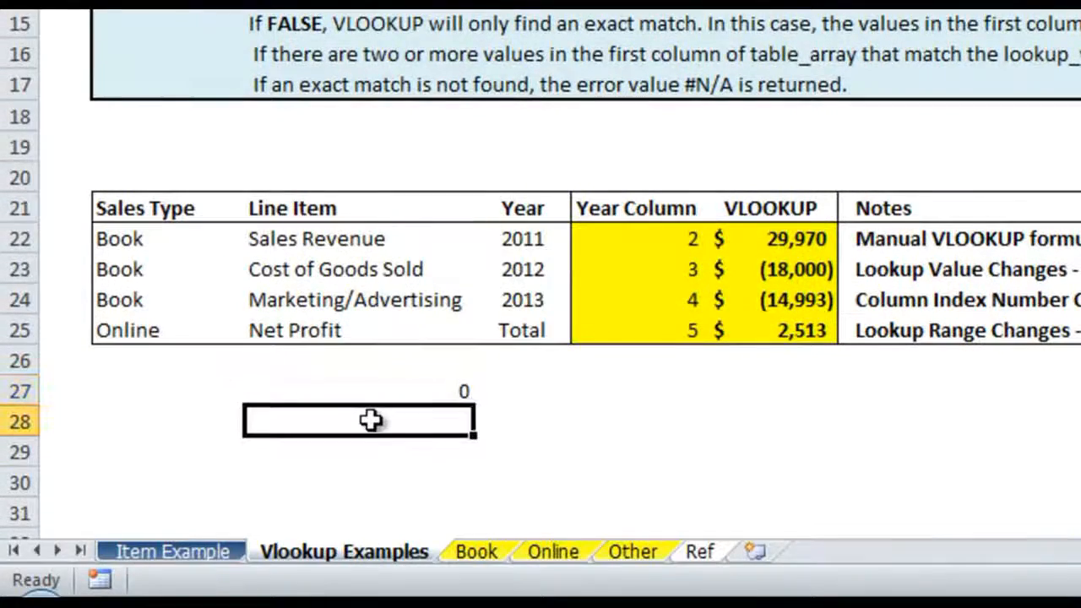
pyautogui.write('=')
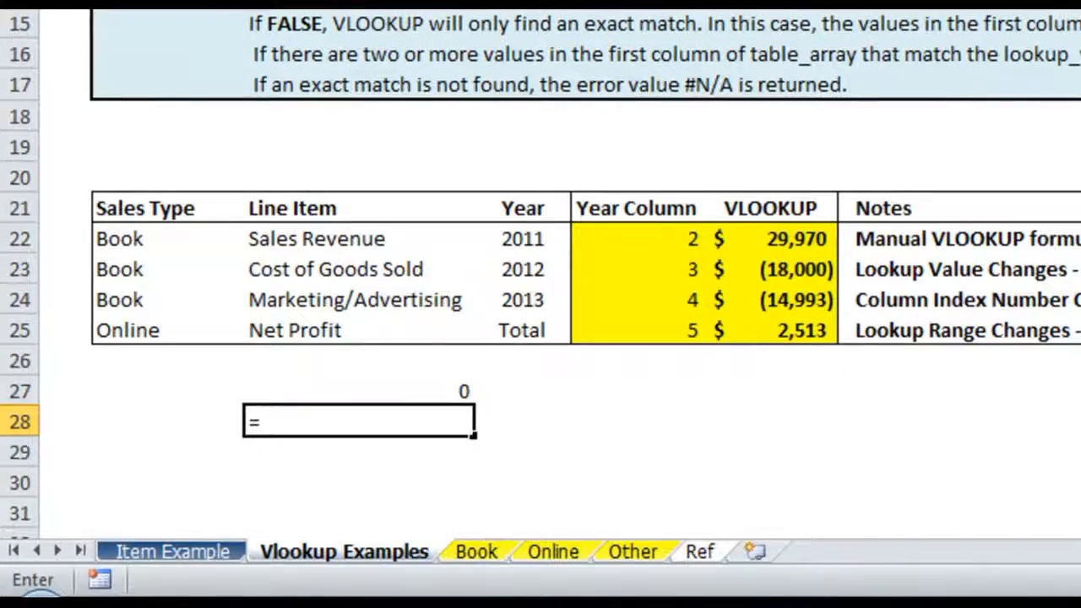
pyautogui.click(201, 551)
pyautogui.click(577, 48)
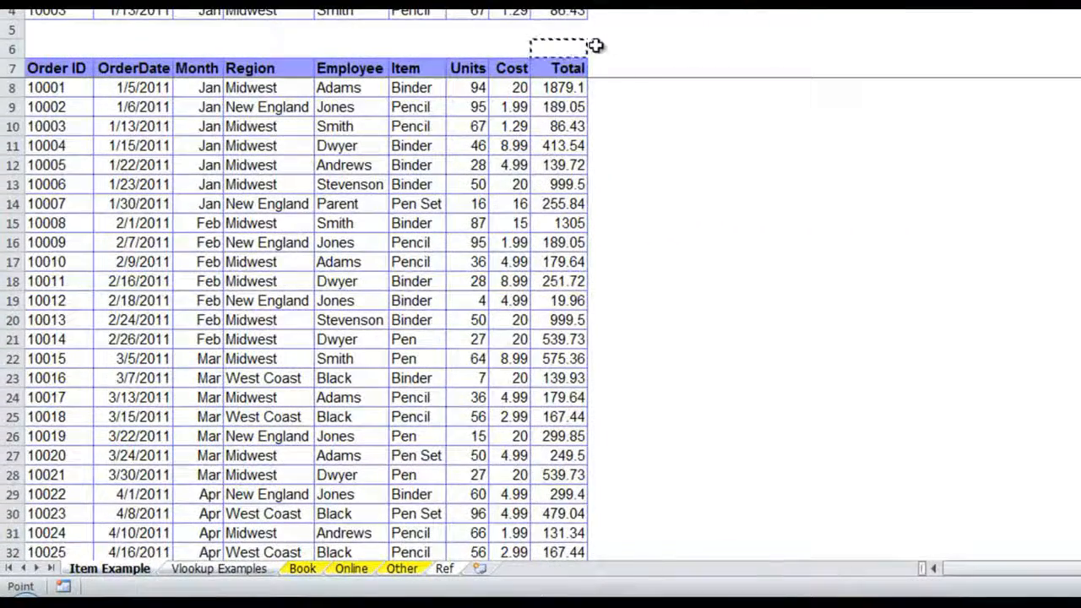
pyautogui.press('Return')
pyautogui.click(234, 485)
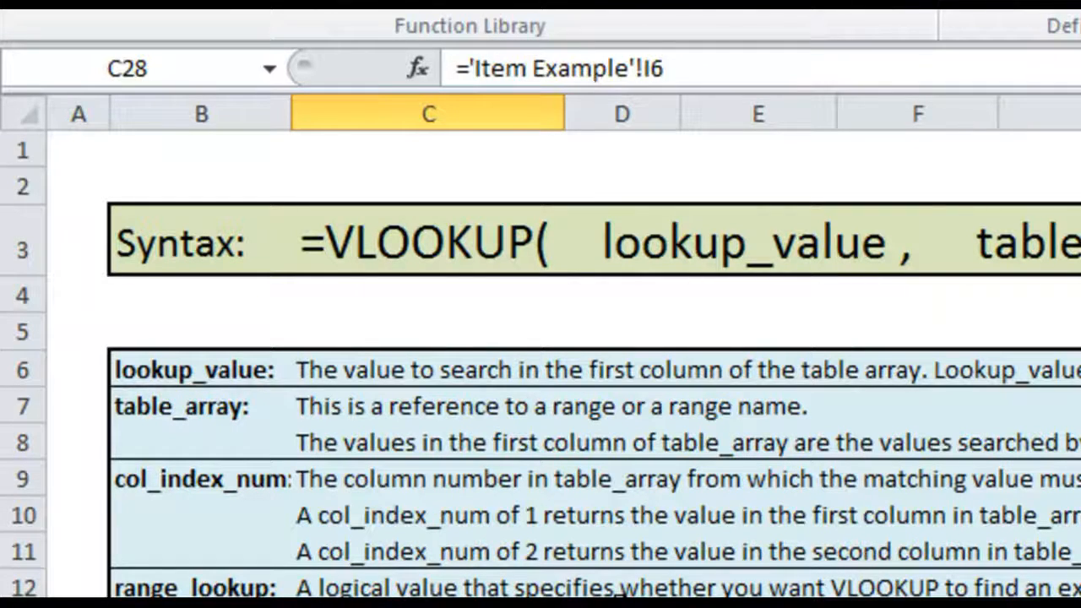
pyautogui.press('Delete')
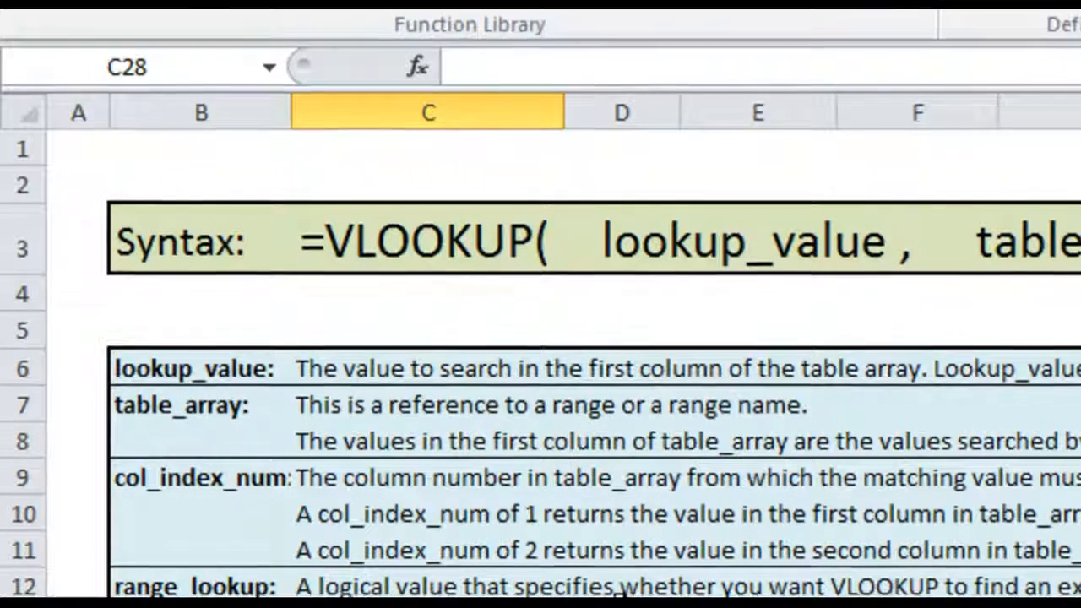
# Edit the INDIRECT argument in F25 to "'"&B25&"'!$A$4:$E$20" so the sheet name is enclosed in single quotes
pyautogui.press('Up')
pyautogui.press('Up')
pyautogui.press('Up')
pyautogui.press('Up')
pyautogui.press('Right')
pyautogui.press('Right')
pyautogui.press('Down')
pyautogui.press('Right')
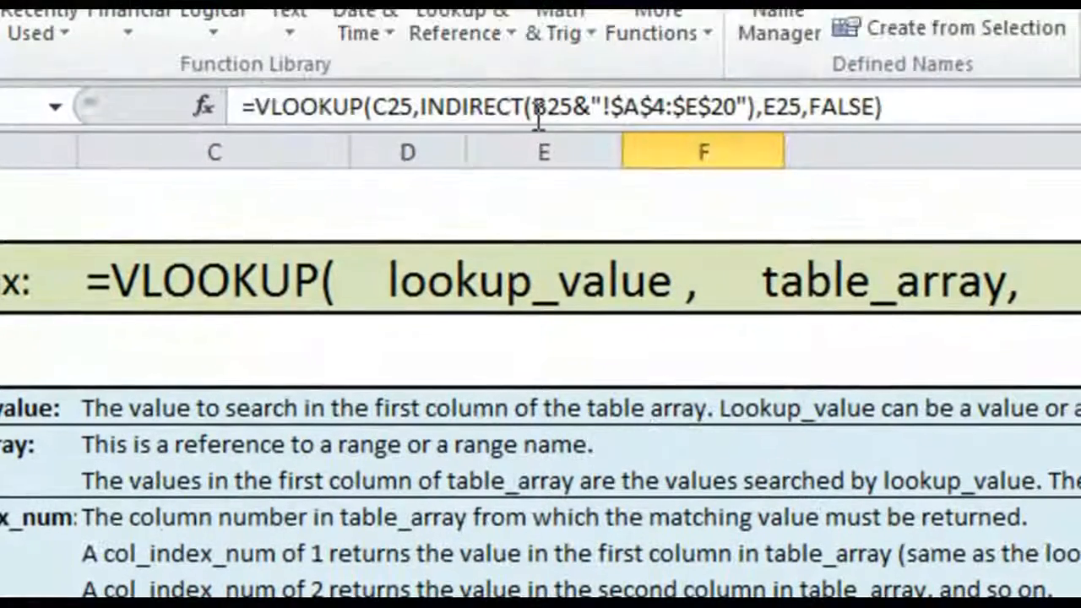
pyautogui.click(537, 118)
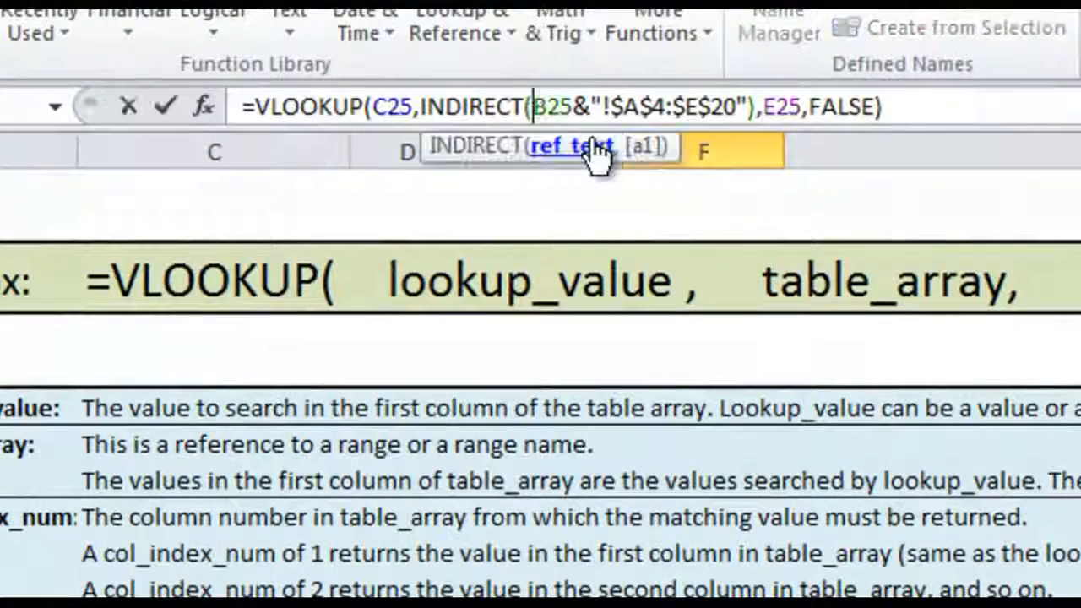
pyautogui.write('"""')
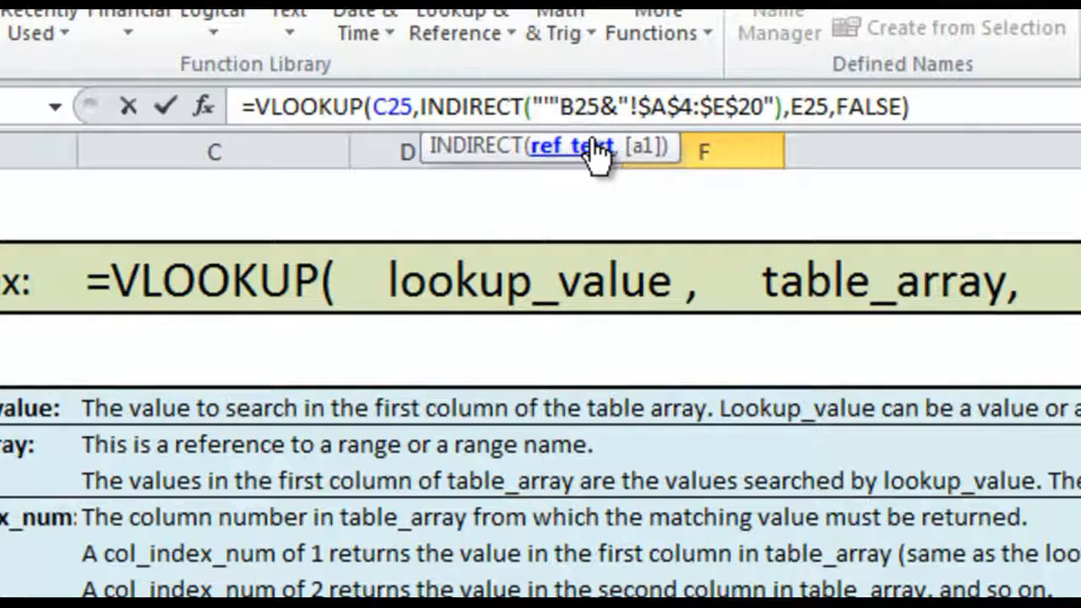
pyautogui.write('&')
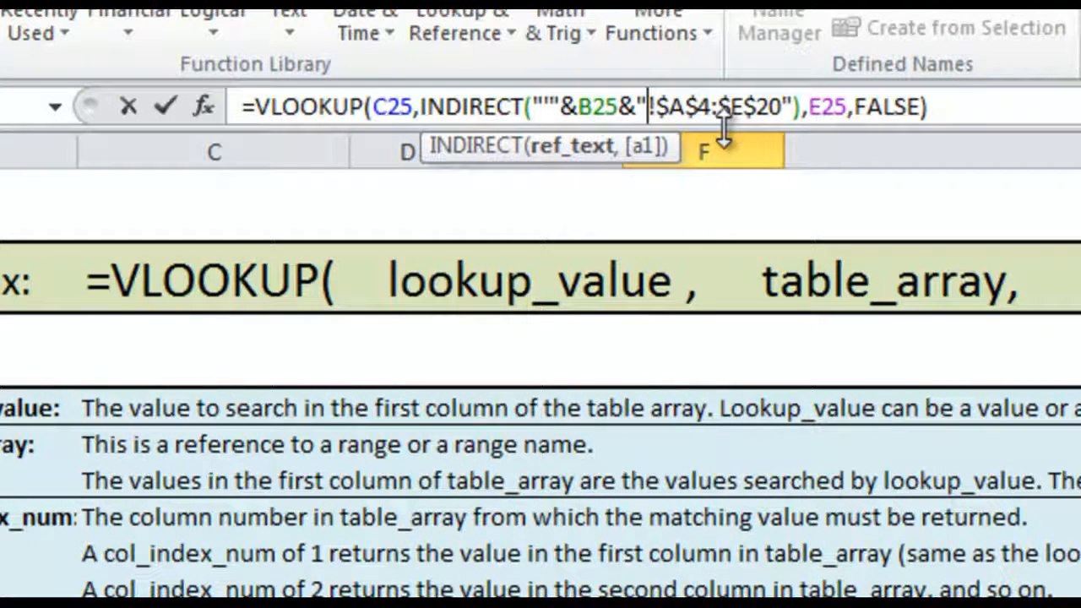
pyautogui.write("'")
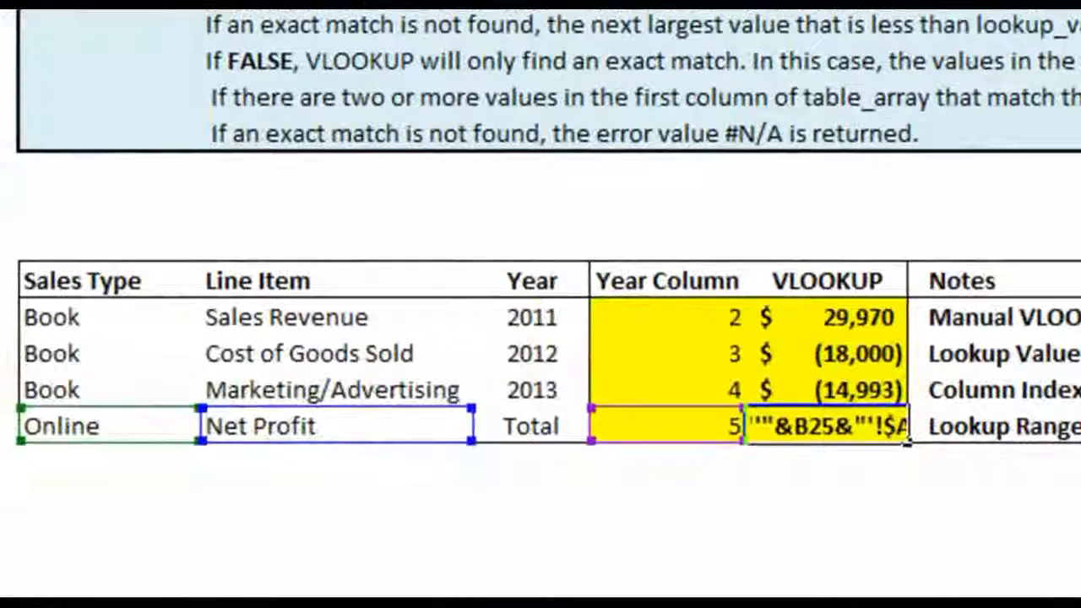
pyautogui.press('Return')
pyautogui.press('Up')
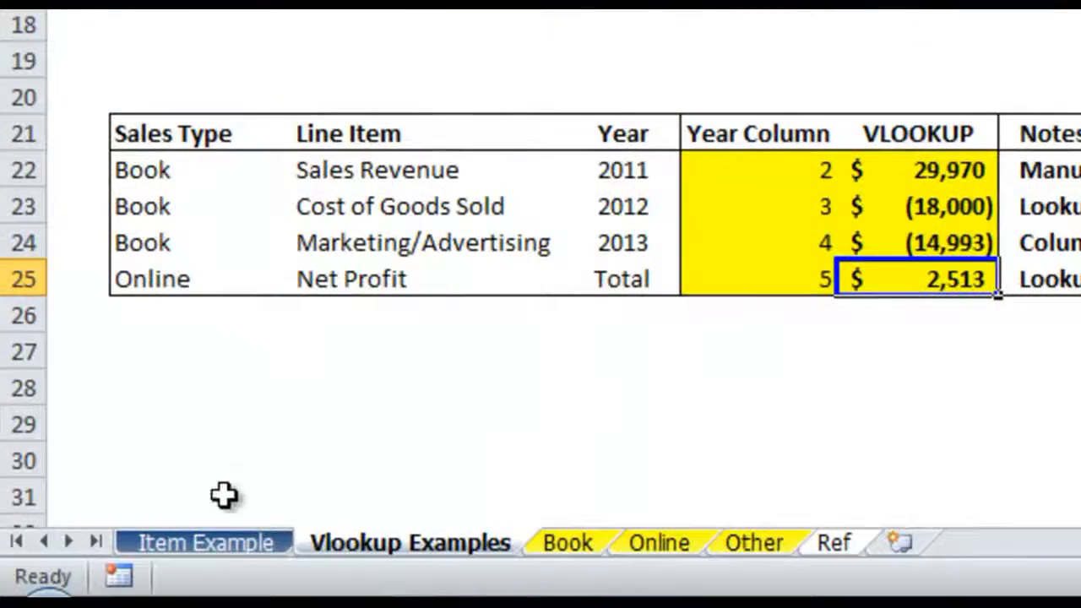
# Open the Item Example sheet and review the Order ID cell A4 and the lookup formulas in B4 through D4
pyautogui.click(211, 543)
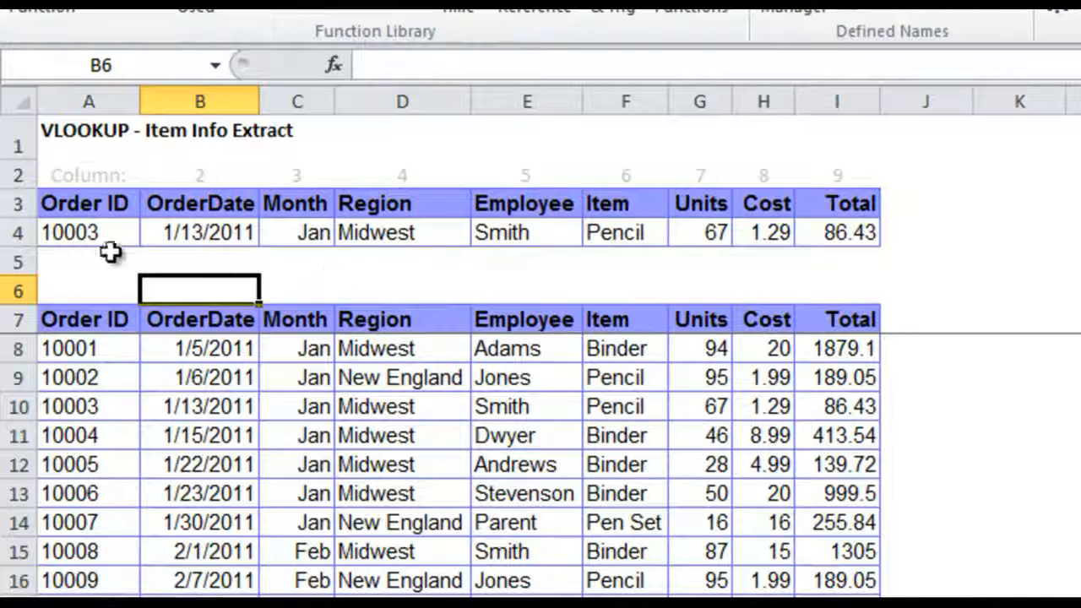
pyautogui.click(91, 235)
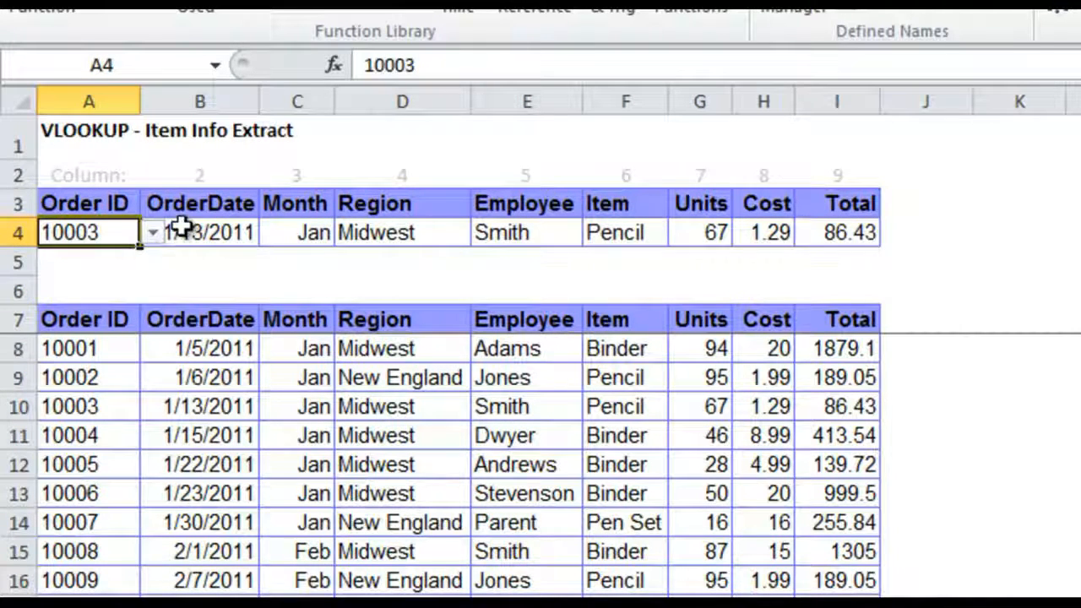
pyautogui.click(210, 233)
pyautogui.click(298, 226)
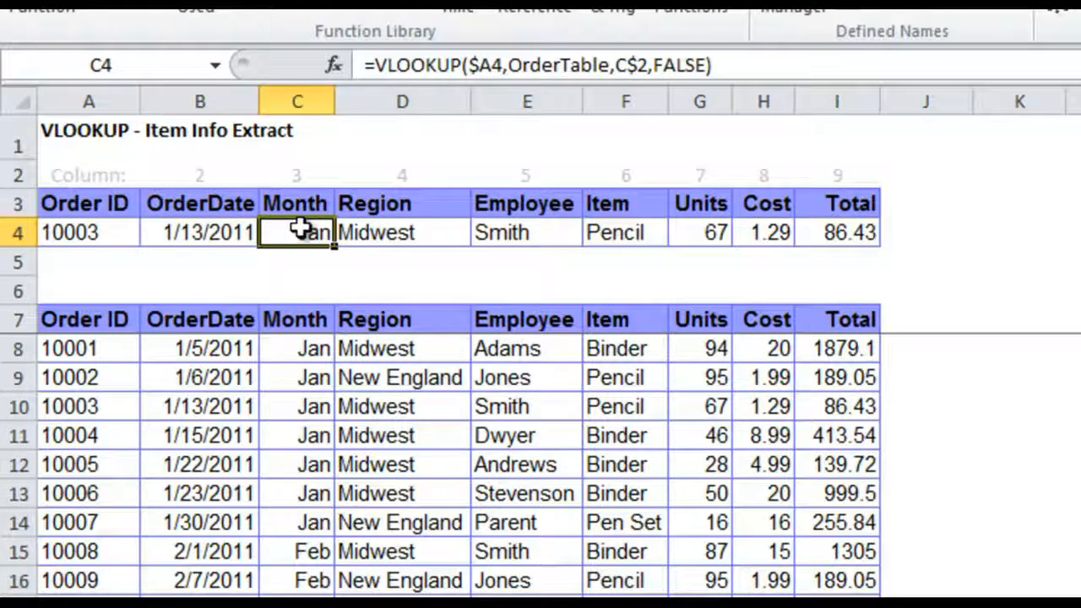
pyautogui.click(358, 231)
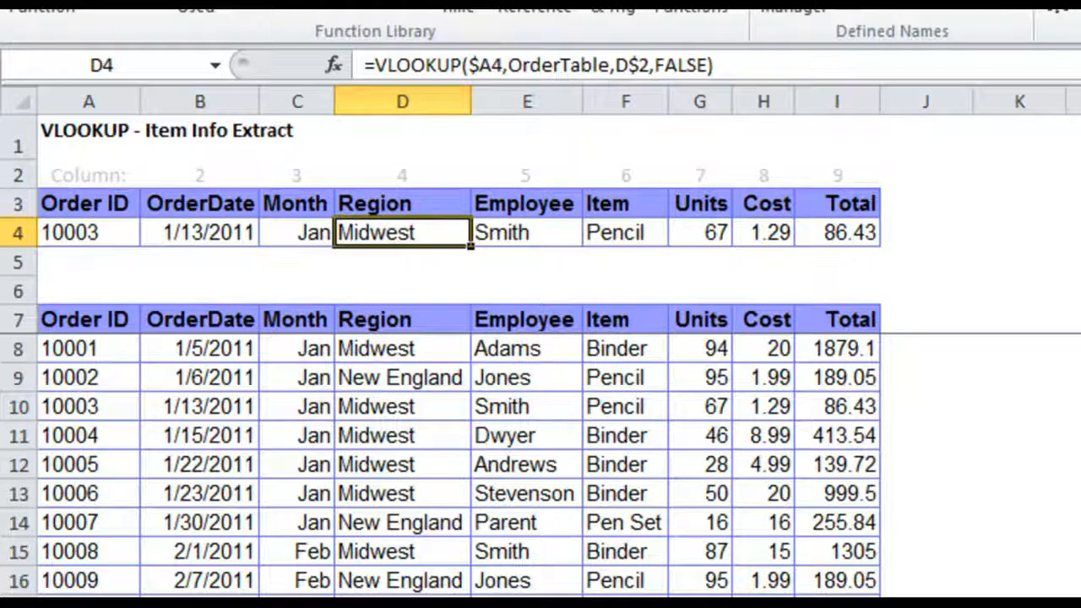
pyautogui.click(236, 270)
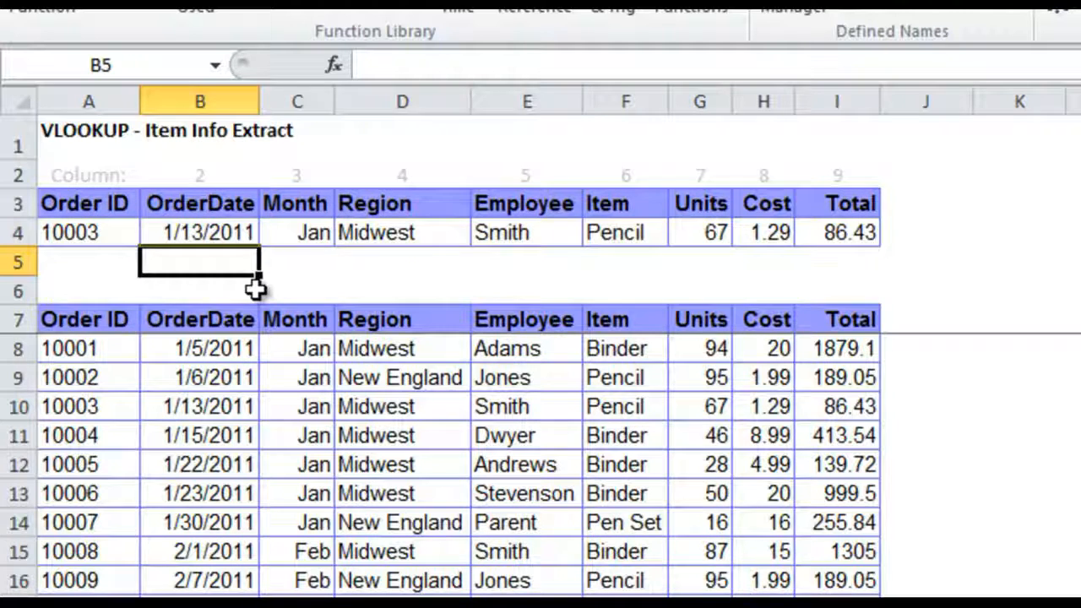
# Review the column index numbers in row 2 above the lookup headers, from OrderDate through Units
pyautogui.click(204, 177)
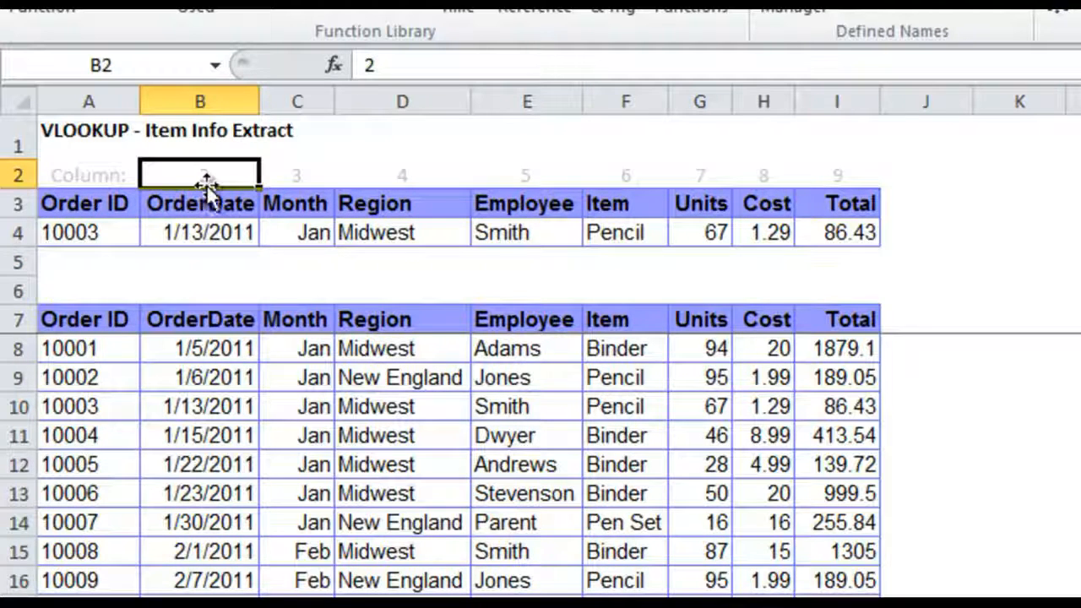
pyautogui.click(314, 172)
pyautogui.click(393, 178)
pyautogui.click(509, 172)
pyautogui.click(622, 172)
pyautogui.click(681, 171)
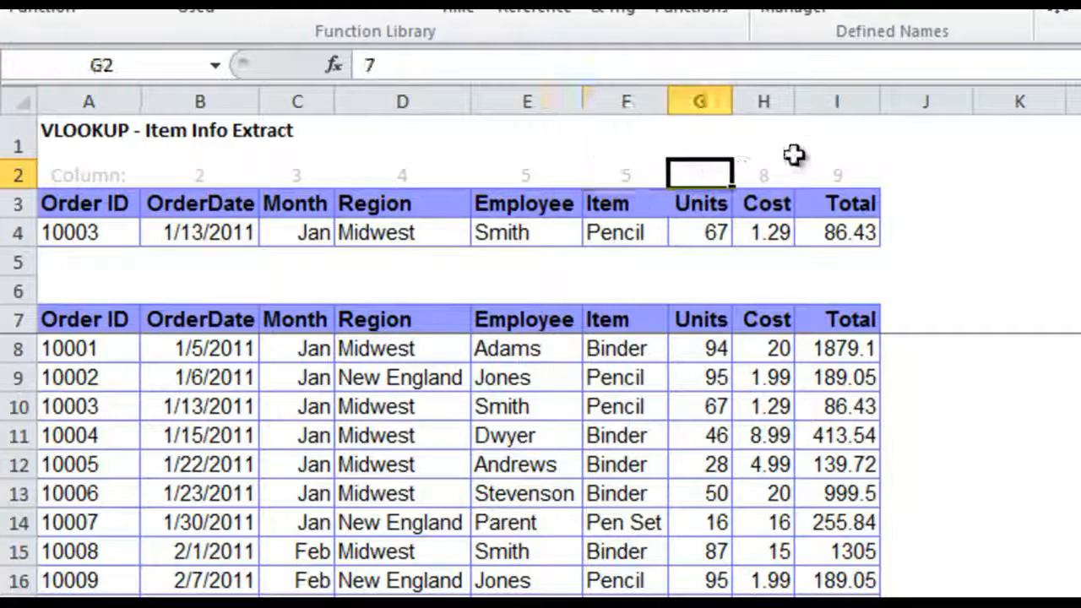
# Clear the lookup formulas from Month through Total in C4:I4, keeping the OrderDate formula in B4
pyautogui.click(212, 231)
pyautogui.moveTo(313, 231); pyautogui.dragTo(839, 225)
pyautogui.press('Delete')
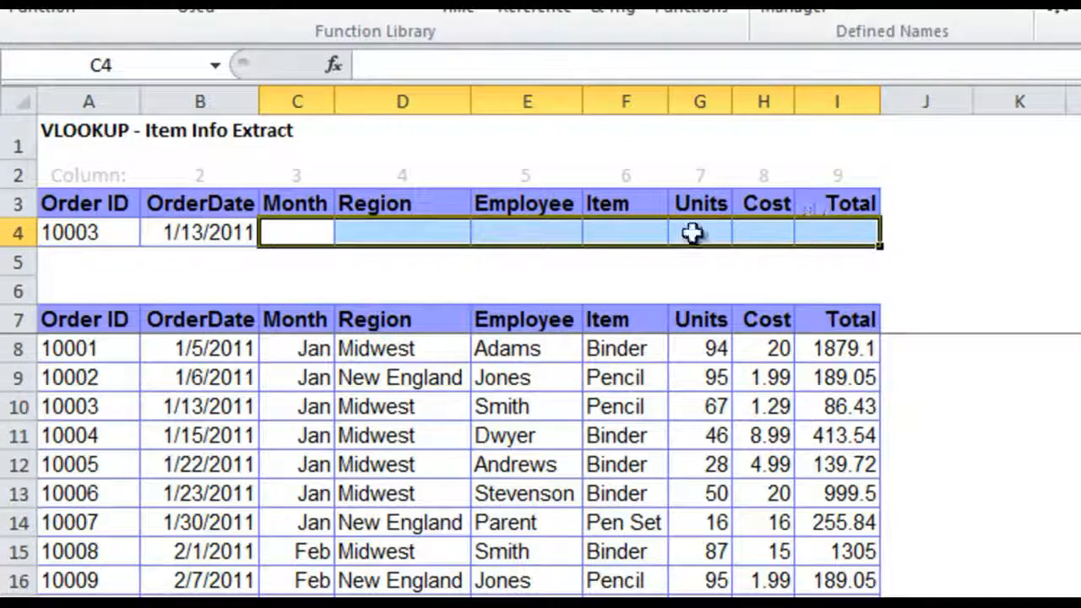
# Examine the lookup value $A4, table array OrderTable and column index B$2 in B4's VLOOKUP formula, leaving the formula as it is
pyautogui.click(224, 233)
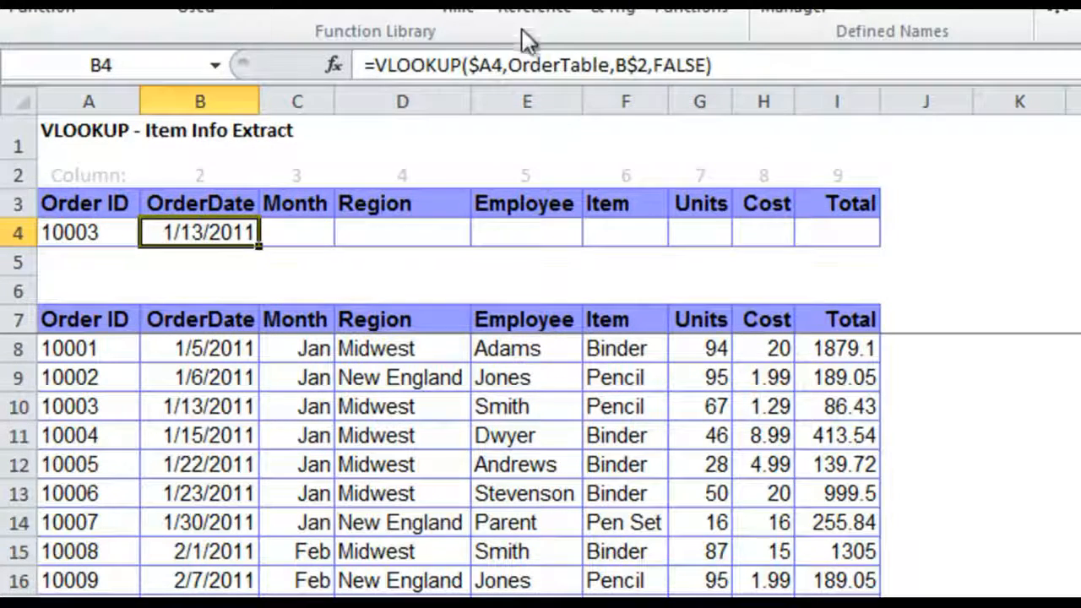
pyautogui.click(512, 68)
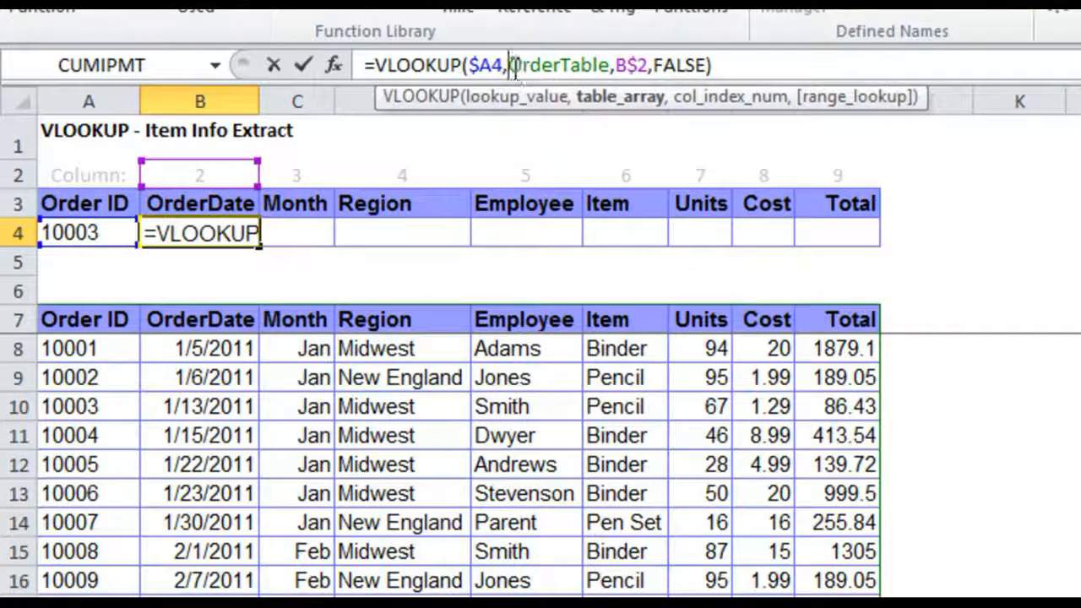
pyautogui.click(499, 66)
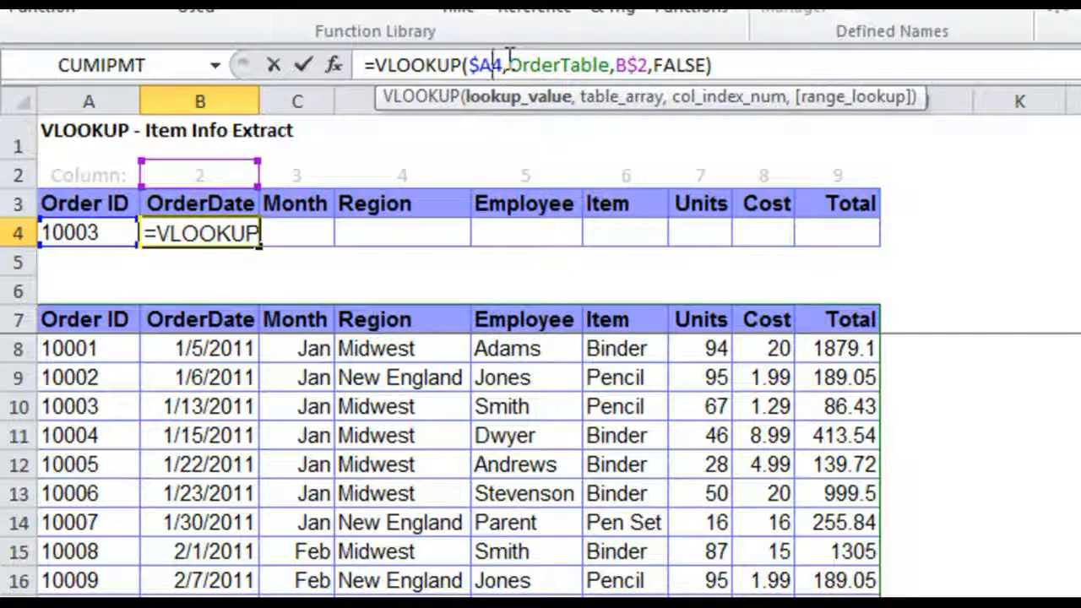
pyautogui.click(529, 65)
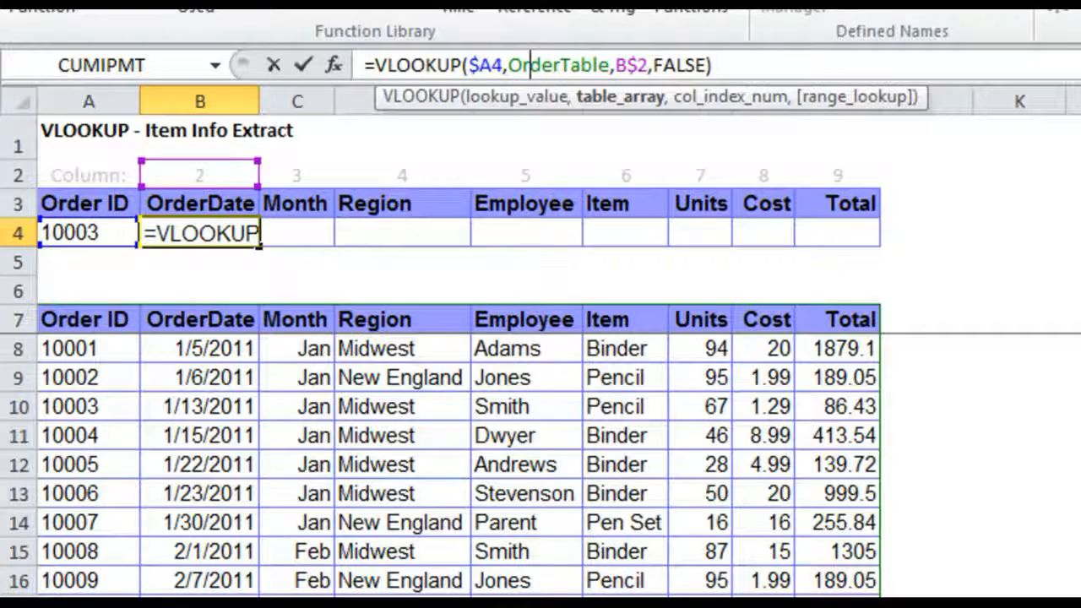
pyautogui.click(619, 65)
pyautogui.click(650, 65)
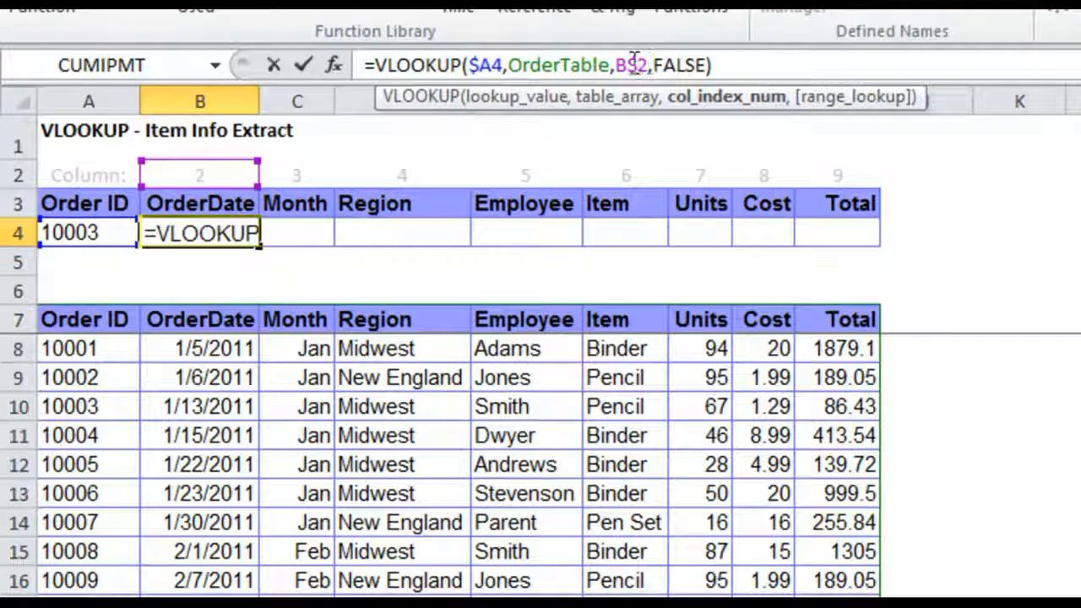
pyautogui.click(630, 65)
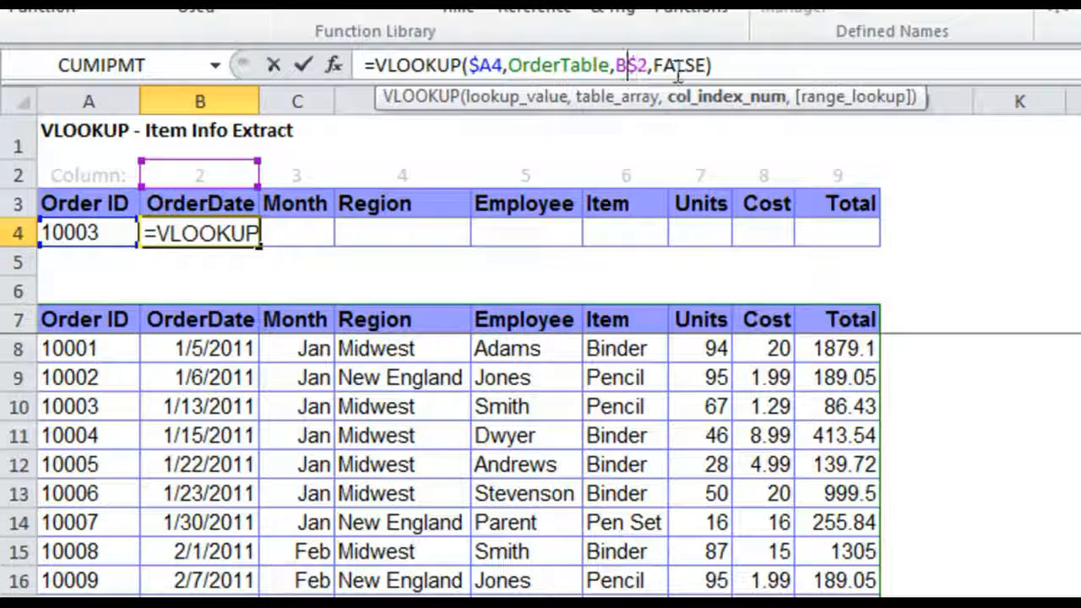
pyautogui.press('Return')
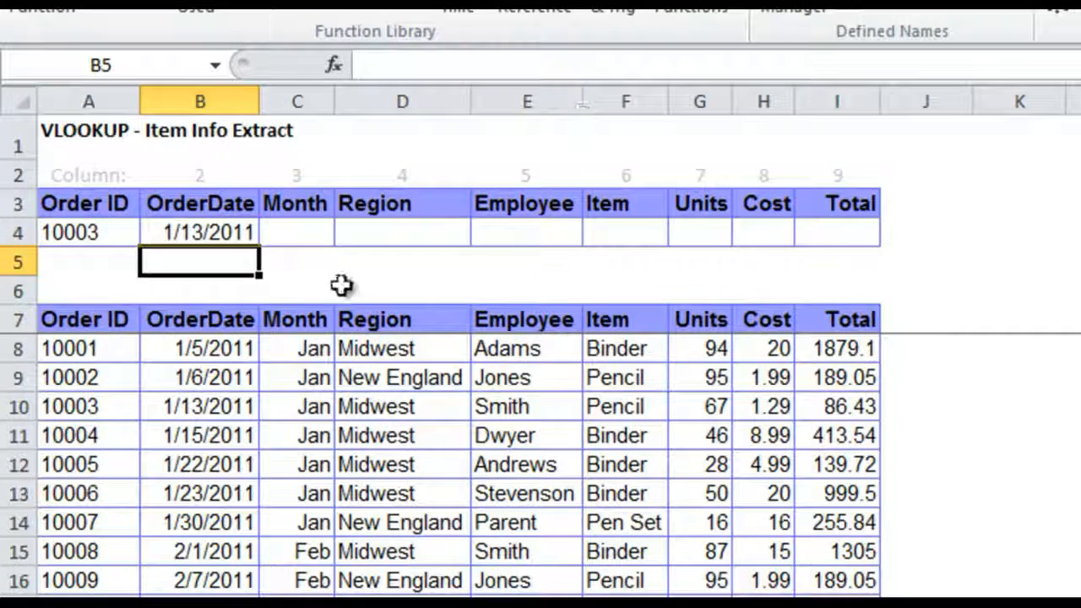
# Fill the VLOOKUP formula from B4 across to I4 without formatting
pyautogui.click(255, 242)
pyautogui.moveTo(260, 246); pyautogui.dragTo(798, 234)
pyautogui.click(905, 267)
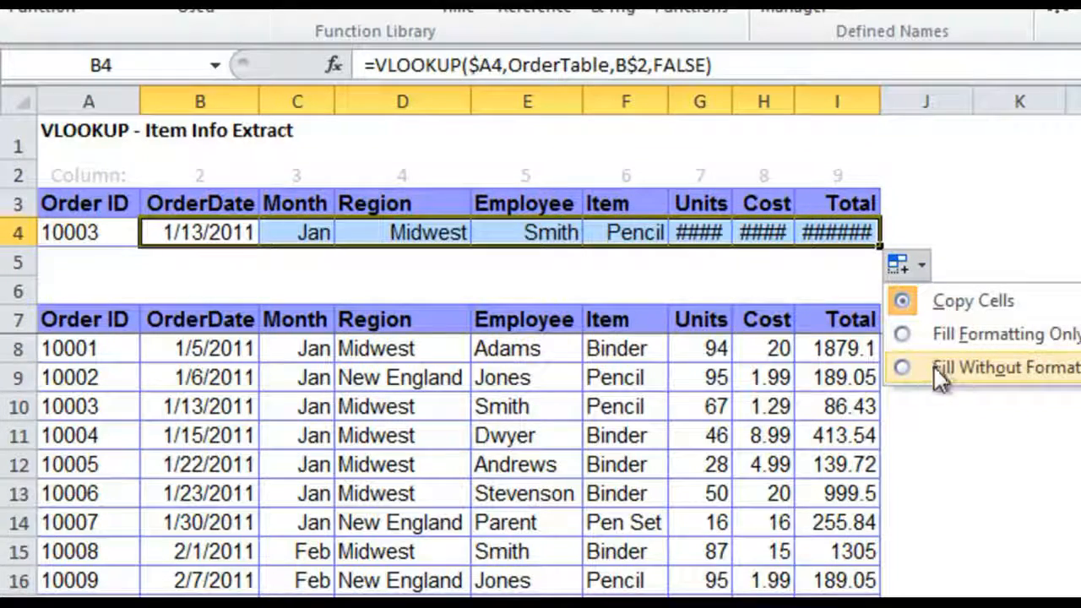
pyautogui.click(934, 367)
pyautogui.click(625, 290)
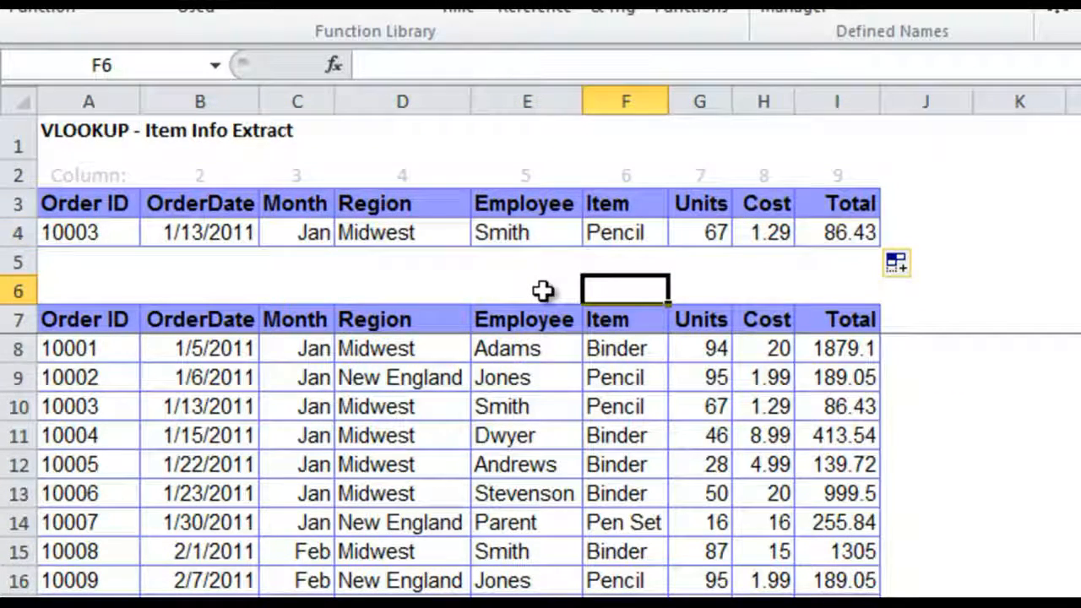
# Check how the column index reference shifts in the copied formulas from C4 through H4, and return to the Vlookup Examples sheet
pyautogui.click(325, 235)
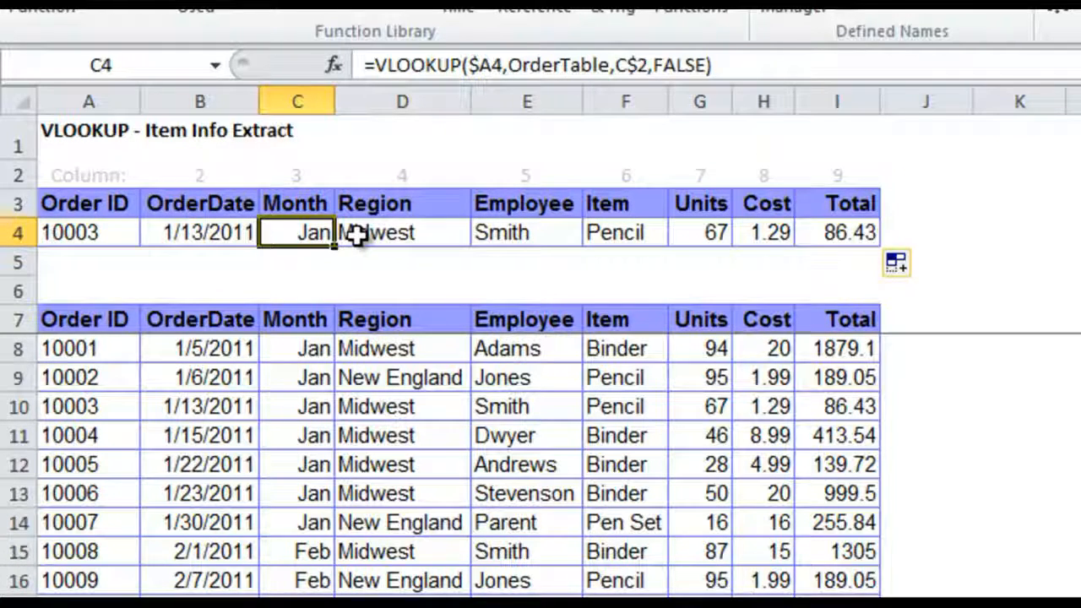
pyautogui.press('Right')
pyautogui.press('Right')
pyautogui.press('Right')
pyautogui.press('Right')
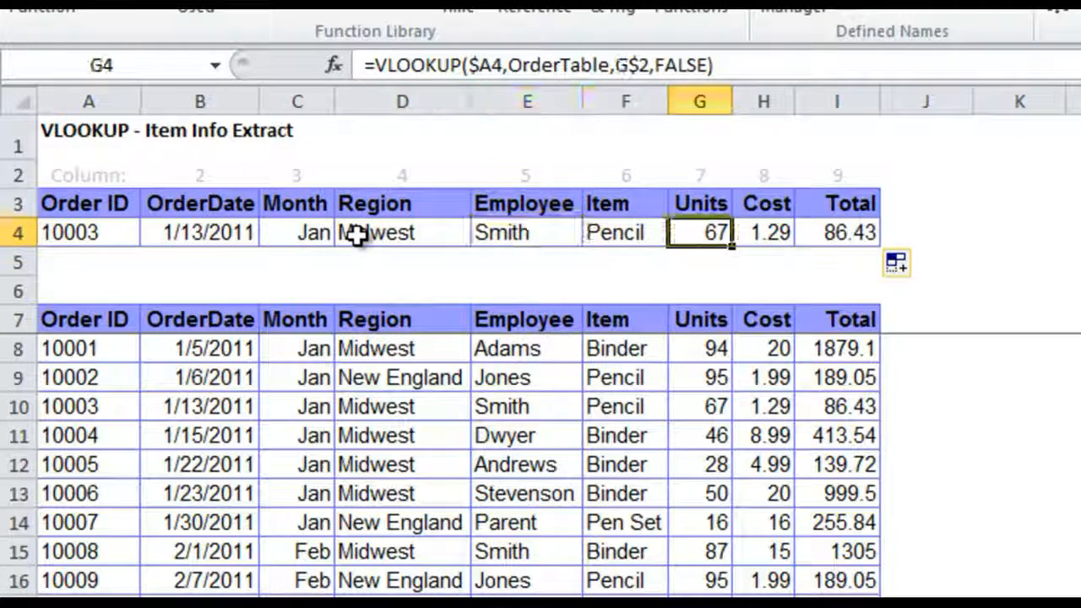
pyautogui.press('Right')
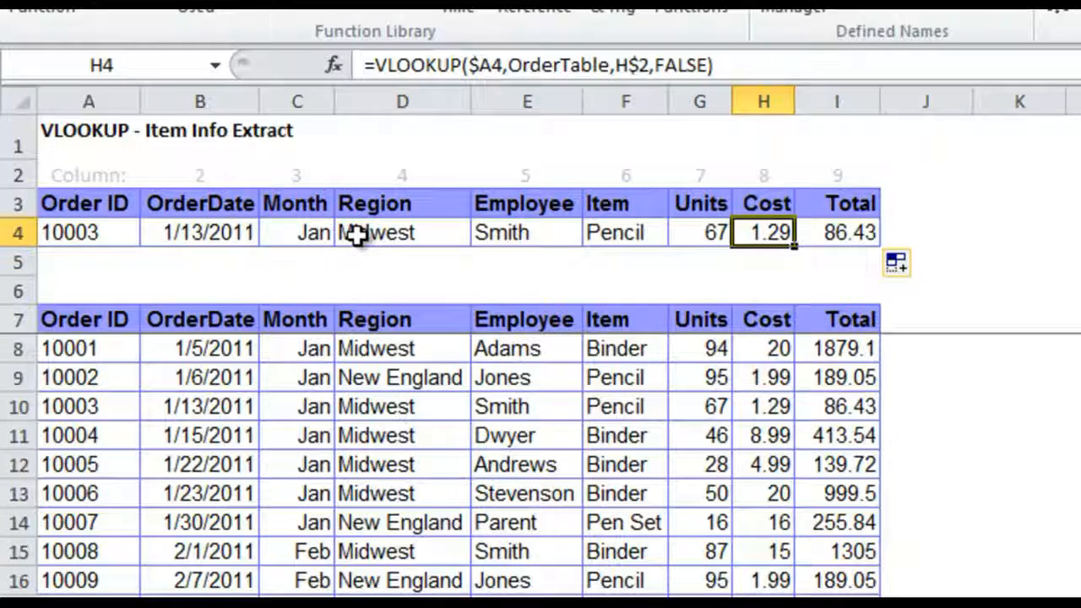
pyautogui.click(270, 287)
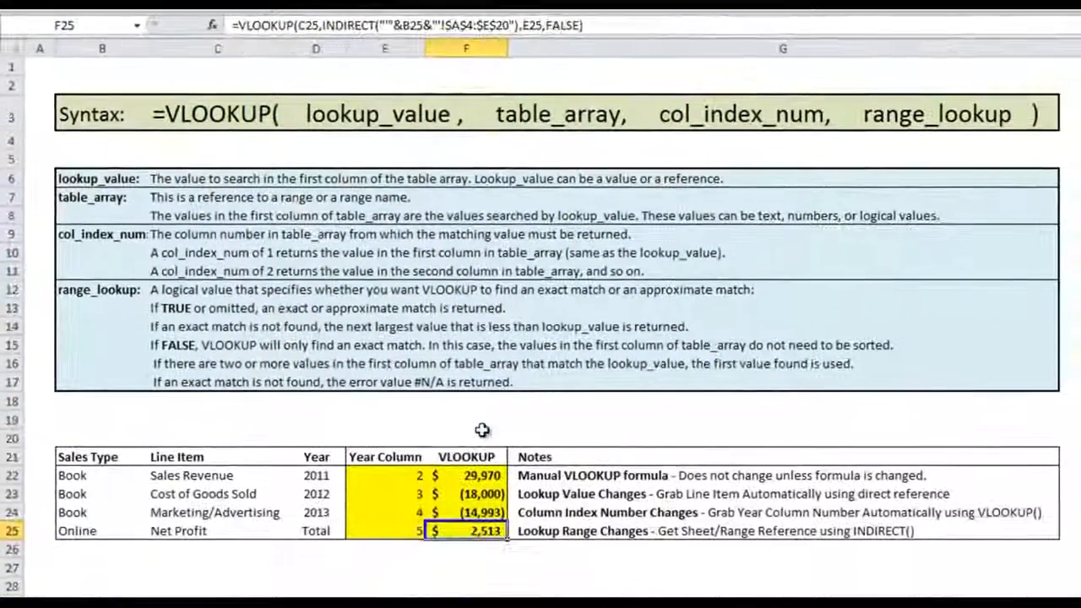
pyautogui.click(481, 433)
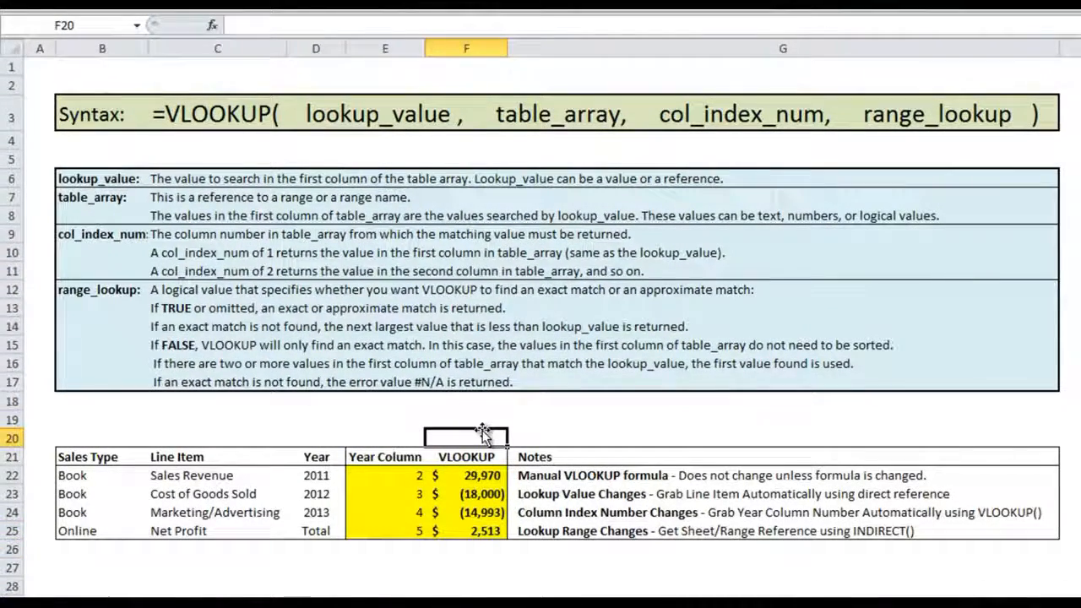